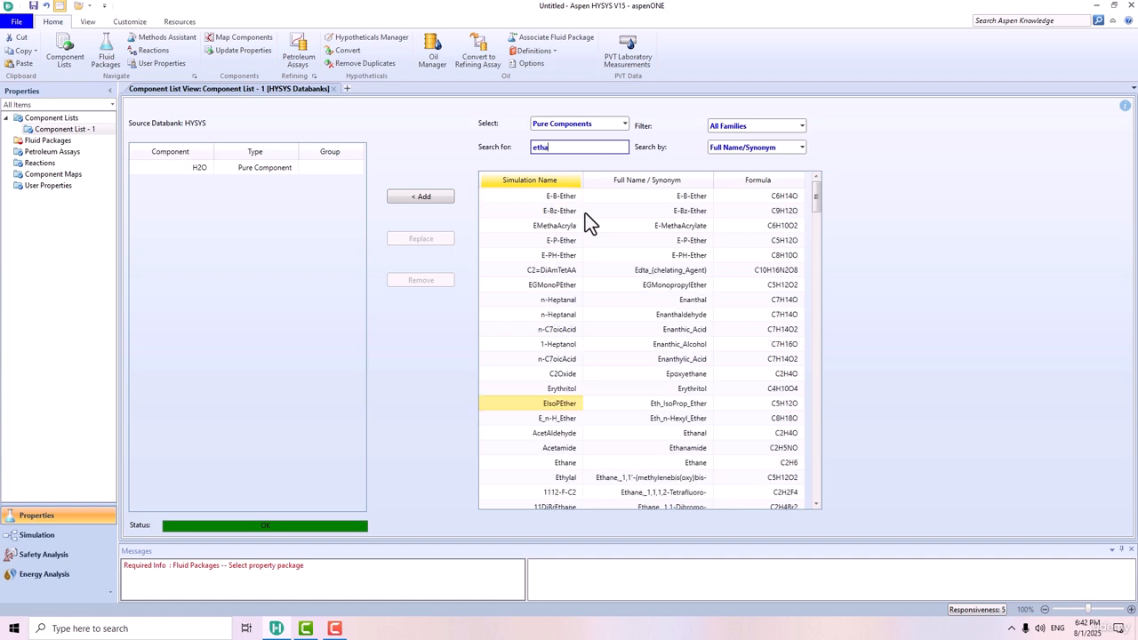
# Add Ethanol to the component list and create a fluid package that uses the NRTL property package.
pyautogui.press('Return')
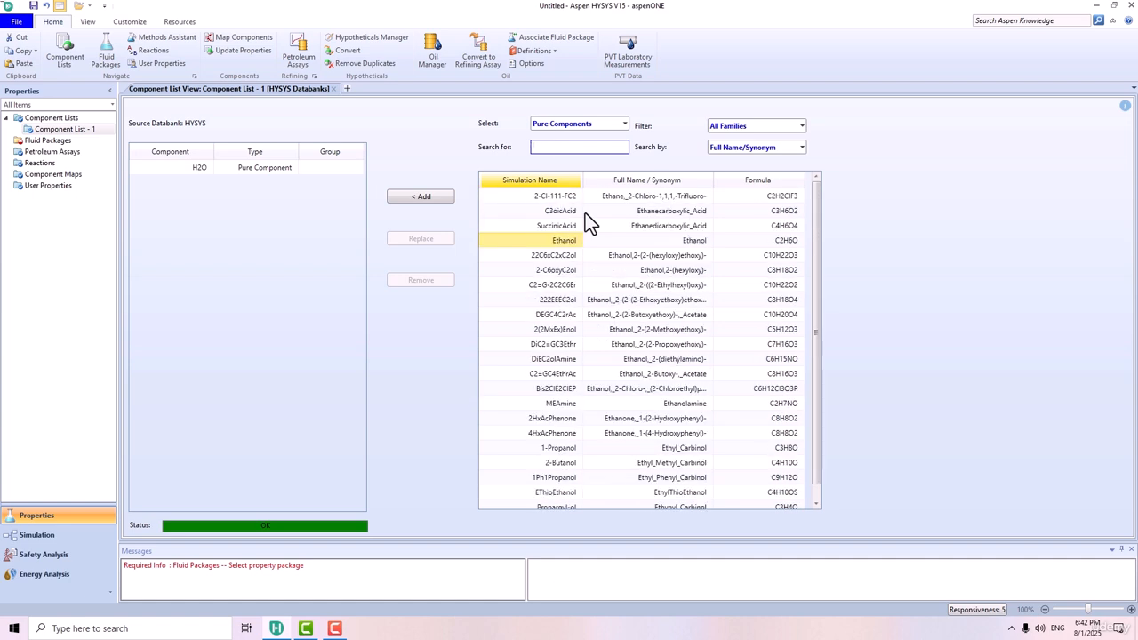
pyautogui.click(40, 142)
pyautogui.click(163, 497)
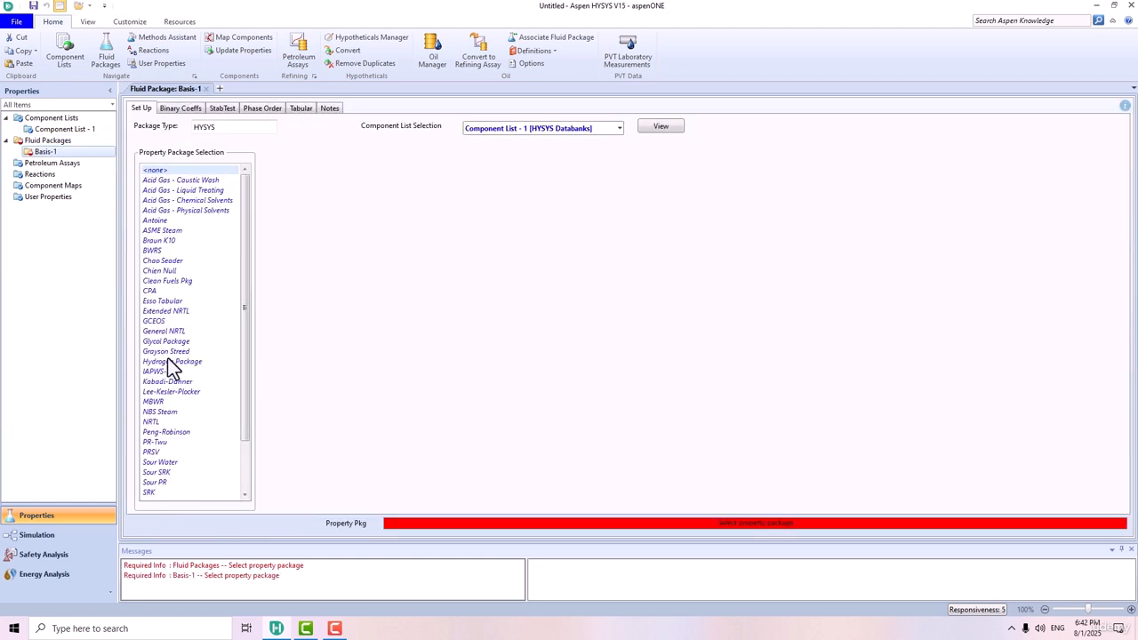
pyautogui.click(153, 423)
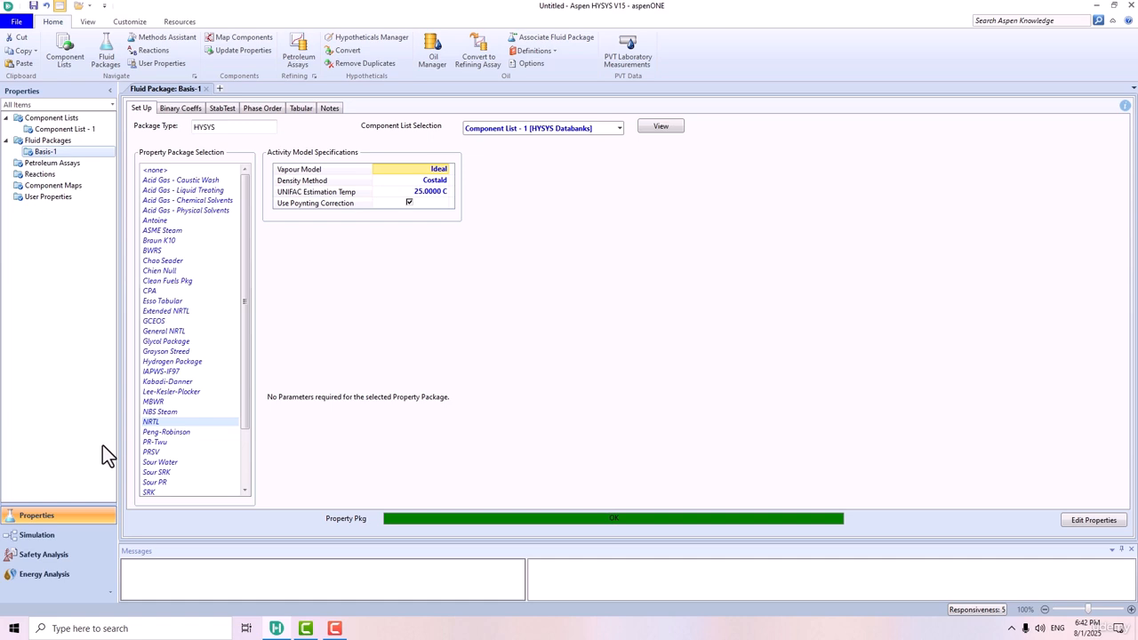
# Enter the simulation environment and place a mixer on the empty flowsheet.
pyautogui.click(73, 540)
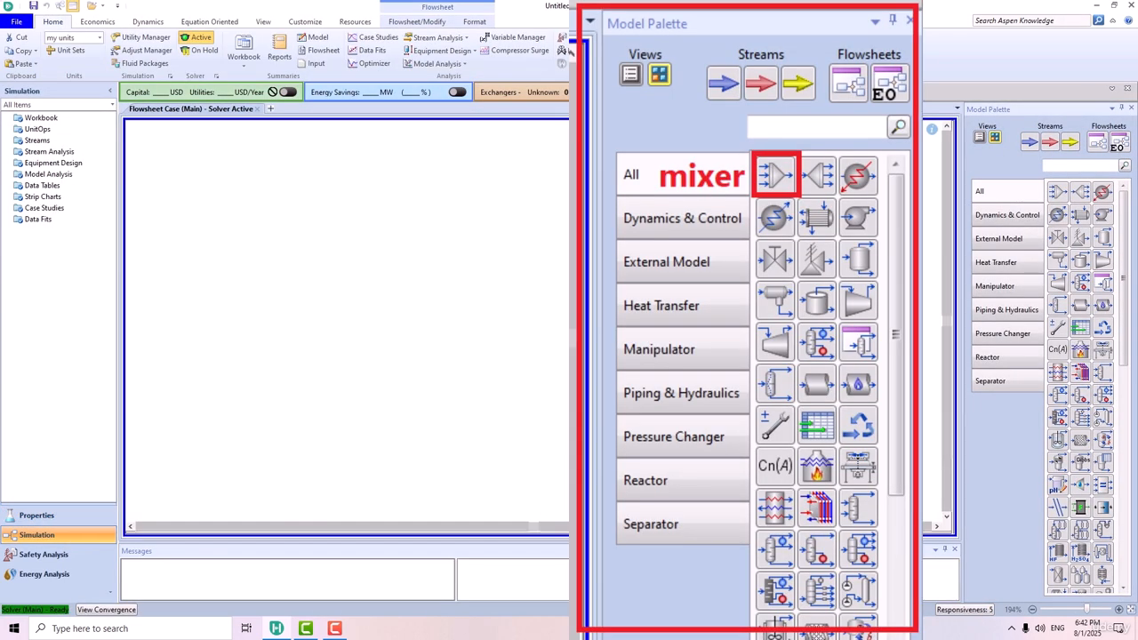
pyautogui.click(1056, 192)
pyautogui.click(447, 265)
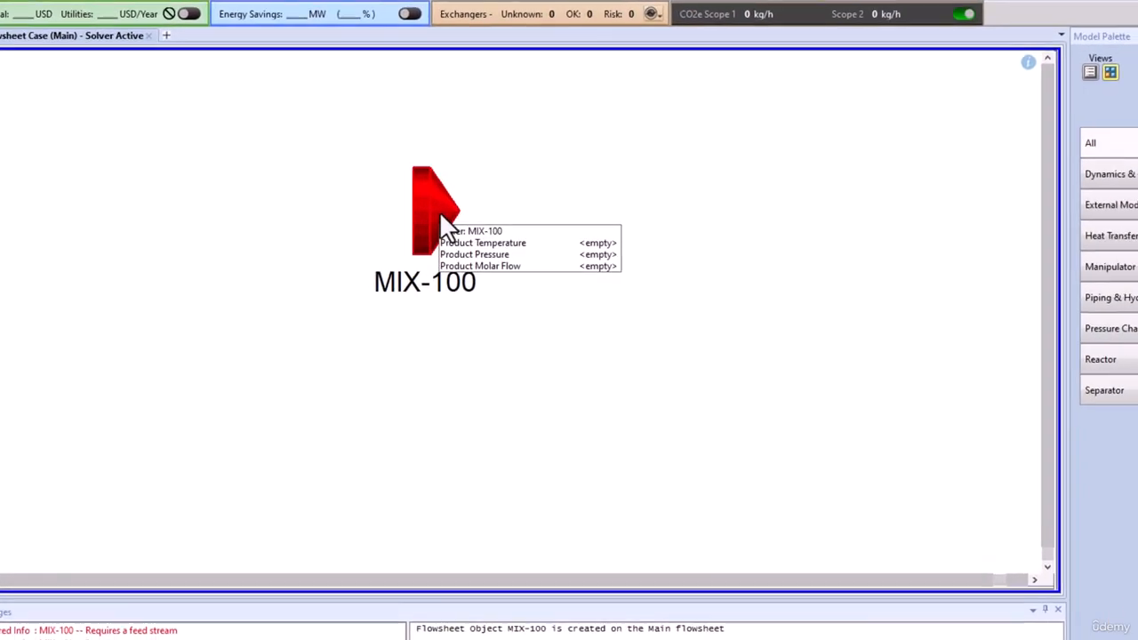
# Connect the mixer with inlet streams named water and ethanol and an outlet stream named mix.
pyautogui.doubleClick(471, 249)
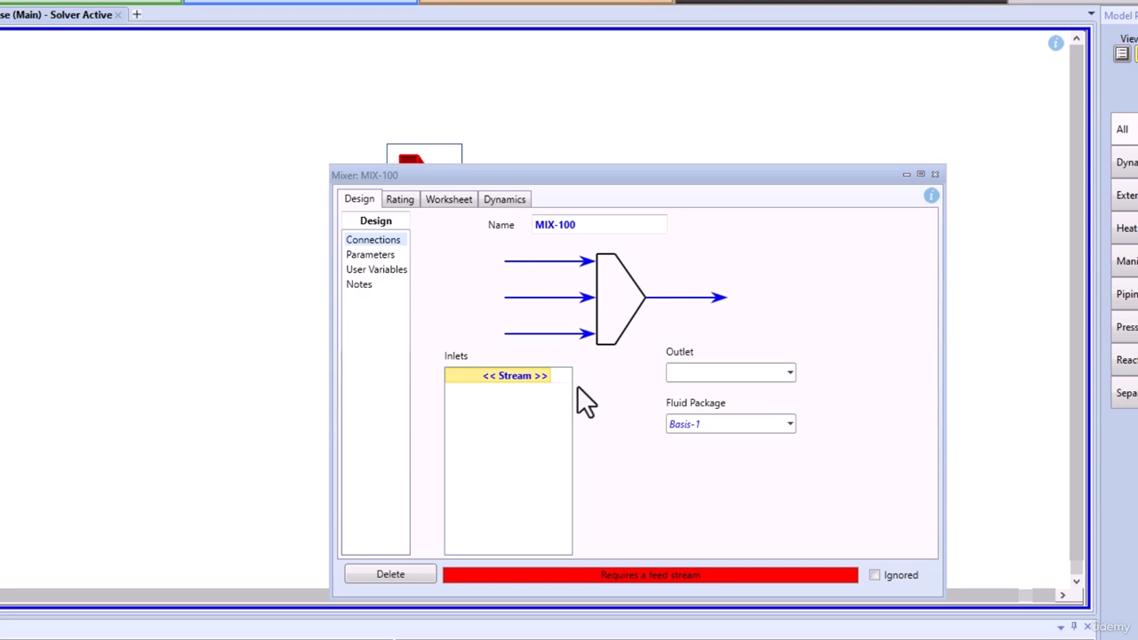
pyautogui.click(545, 374)
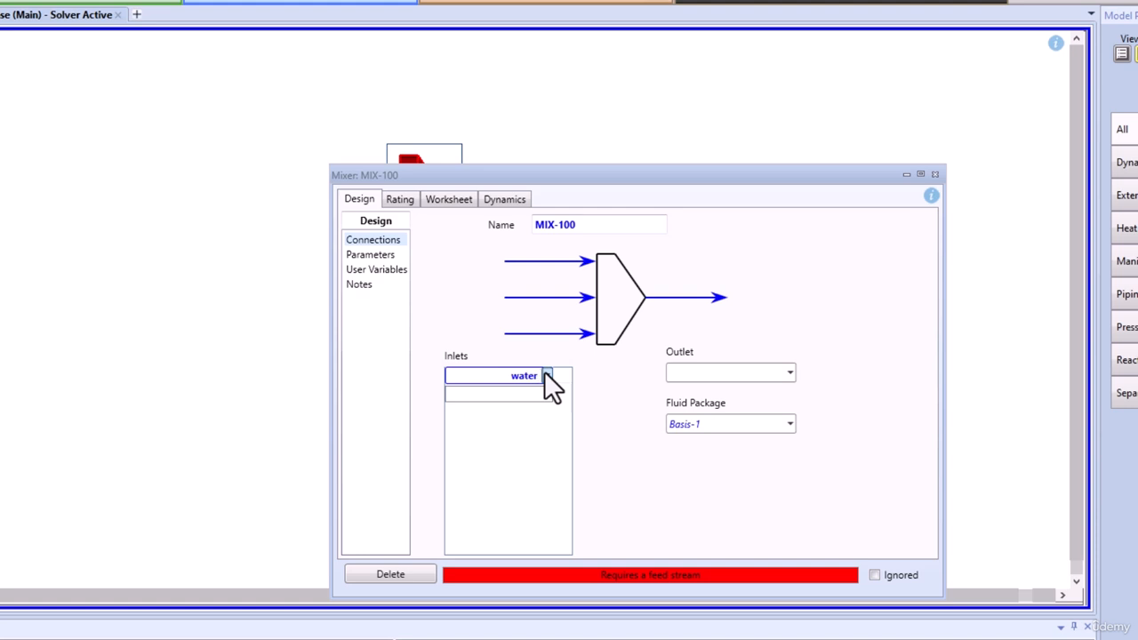
pyautogui.write('water')
pyautogui.press('Return')
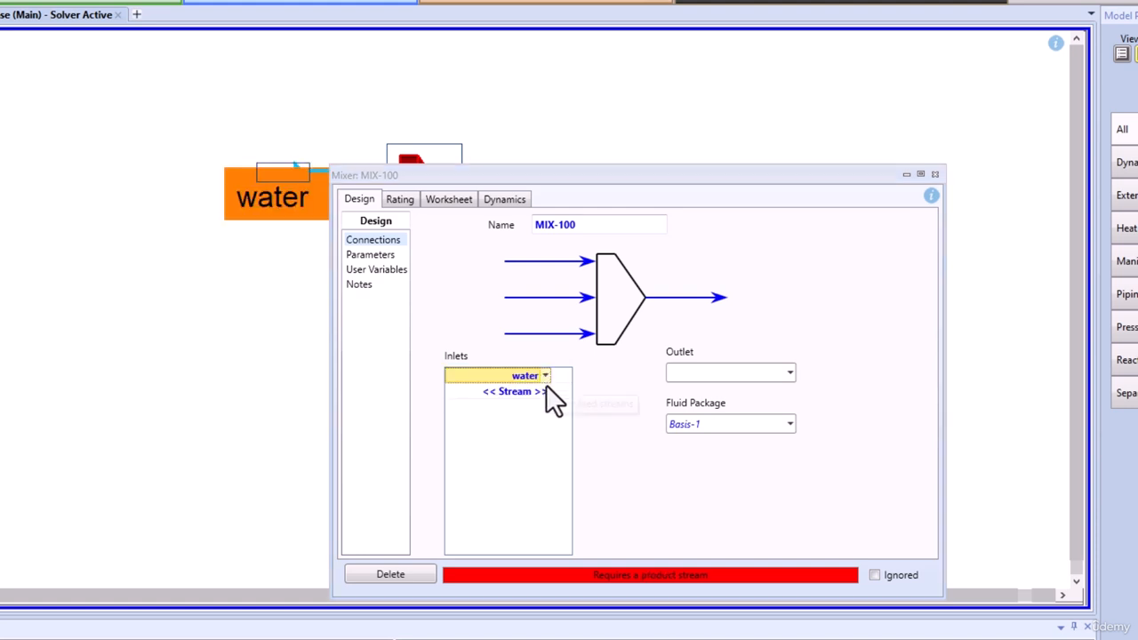
pyautogui.click(547, 389)
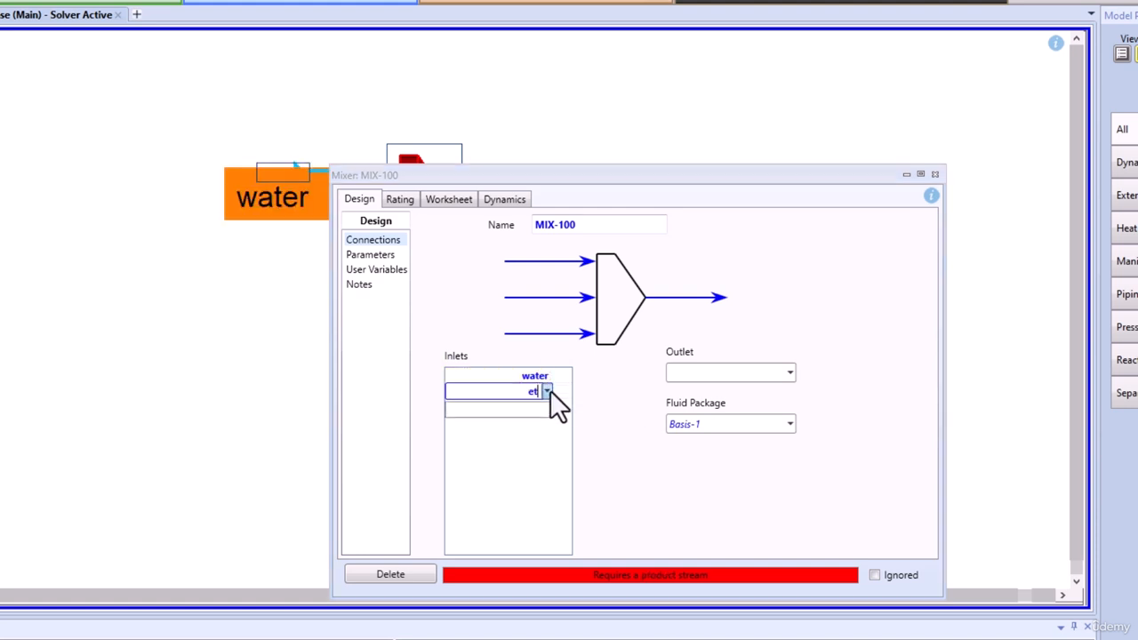
pyautogui.write('ethanol')
pyautogui.press('Return')
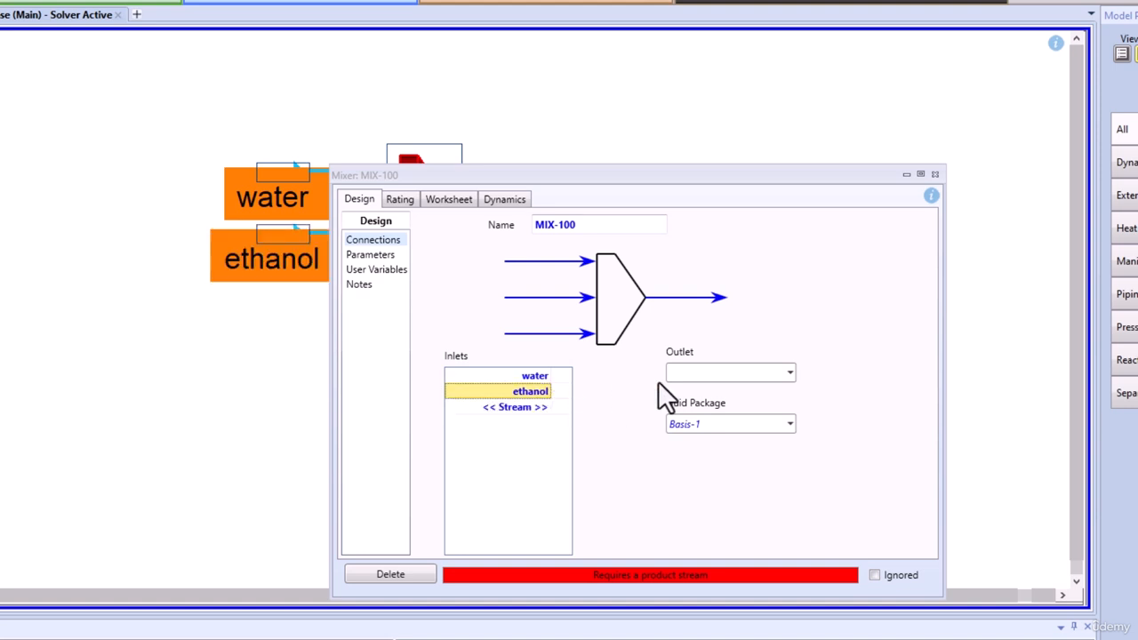
pyautogui.click(703, 373)
pyautogui.write('mix')
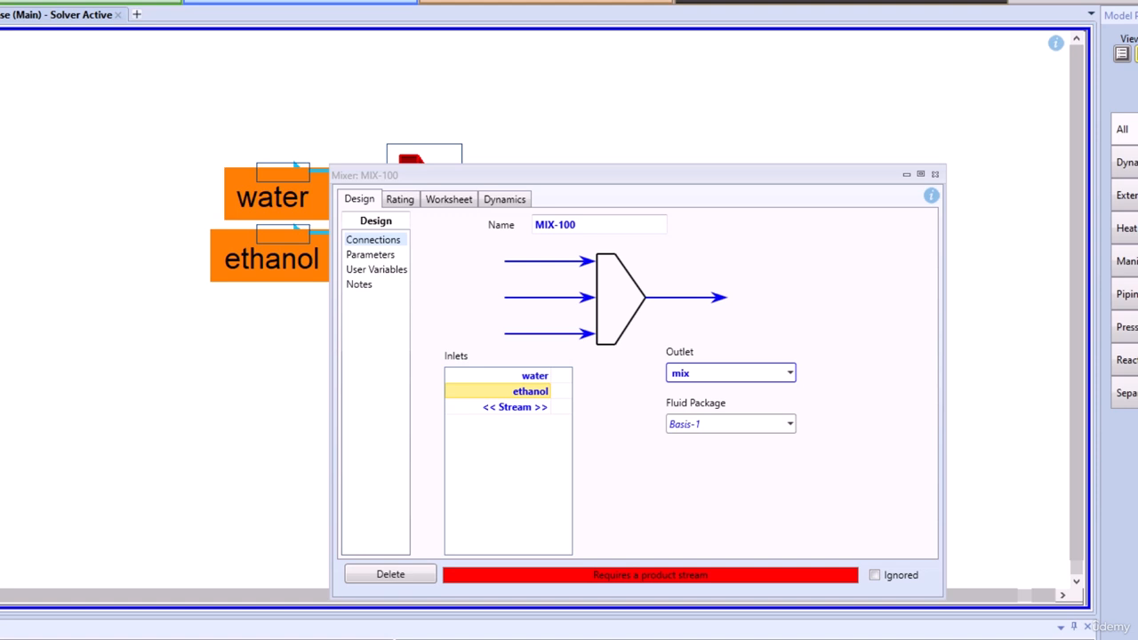
pyautogui.press('Return')
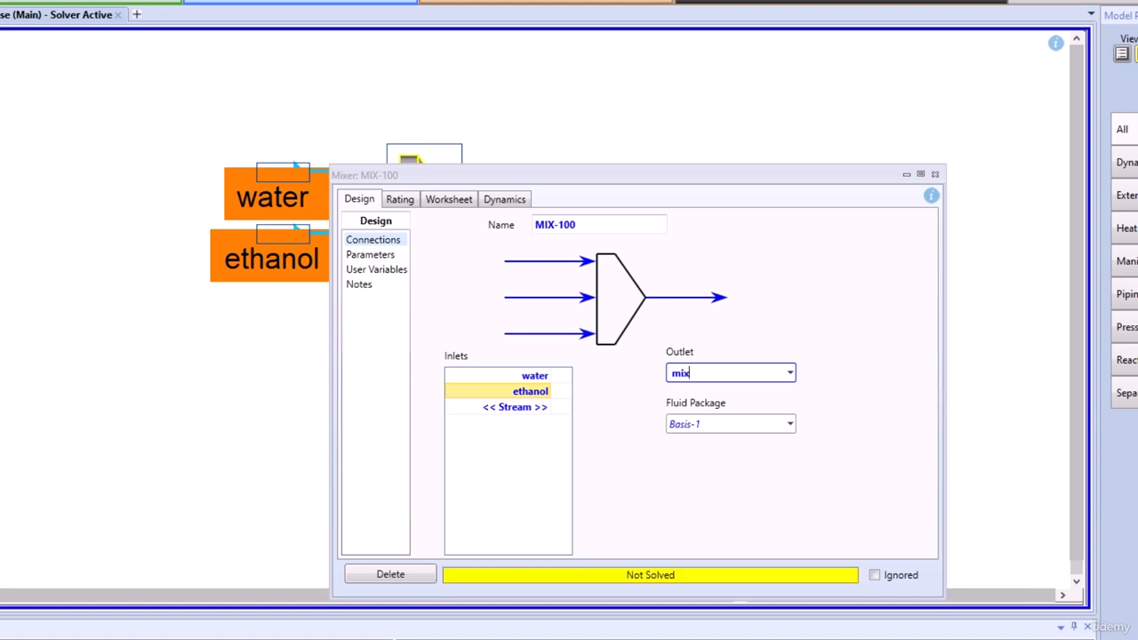
# Define the feed compositions by mole fraction: H2O 1 in the water stream and Ethanol 1 in the ethanol stream.
pyautogui.click(437, 199)
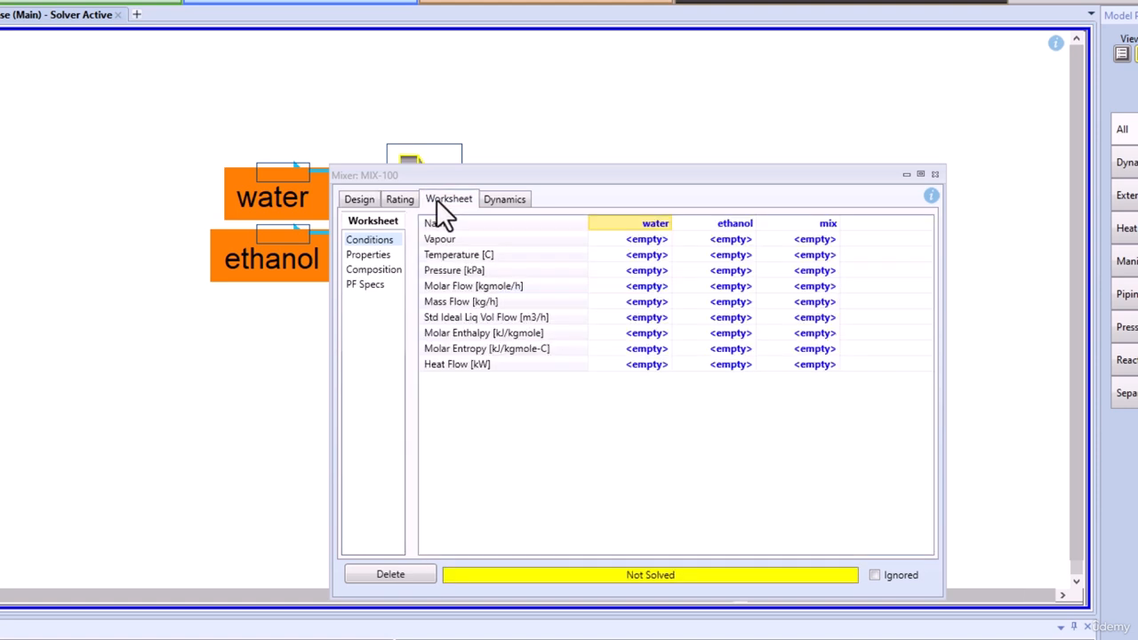
pyautogui.click(374, 273)
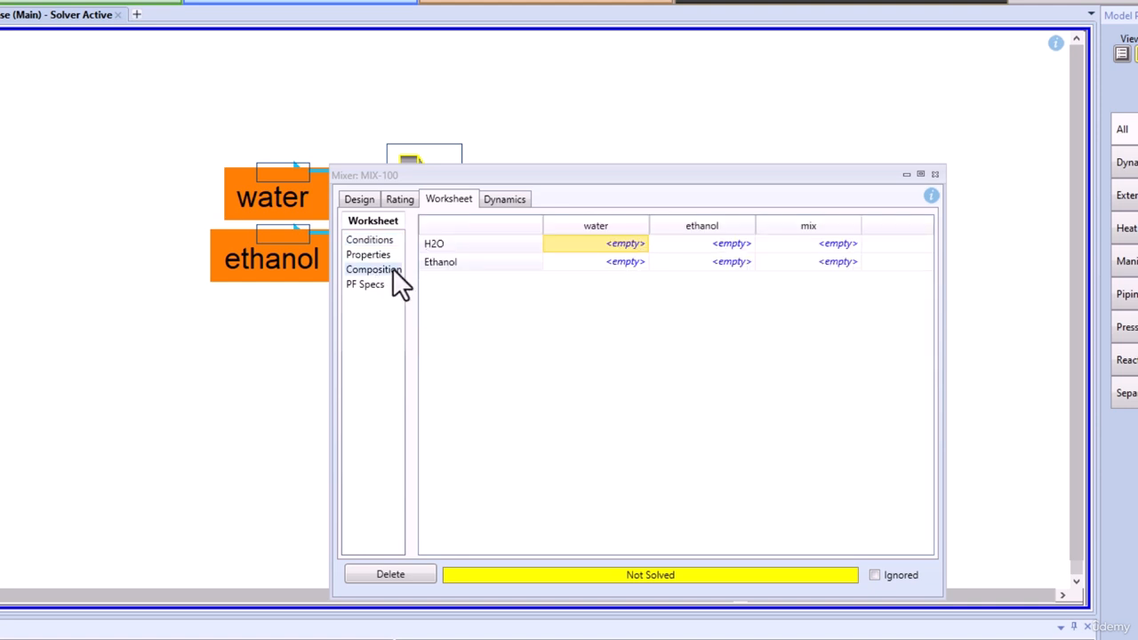
pyautogui.click(627, 246)
pyautogui.press('Return')
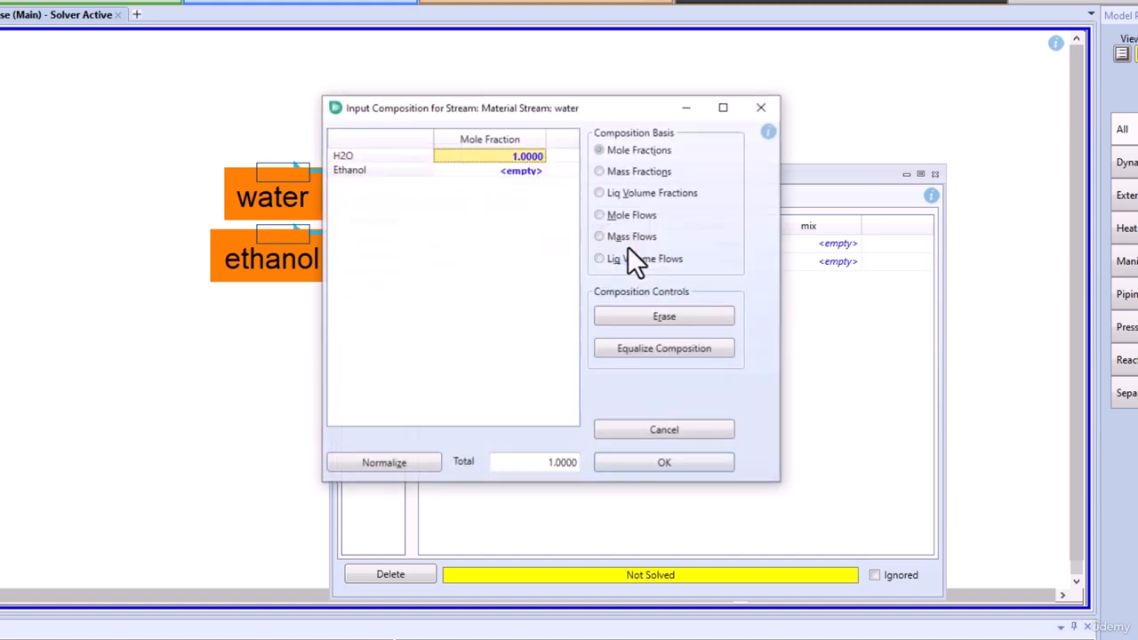
pyautogui.click(660, 464)
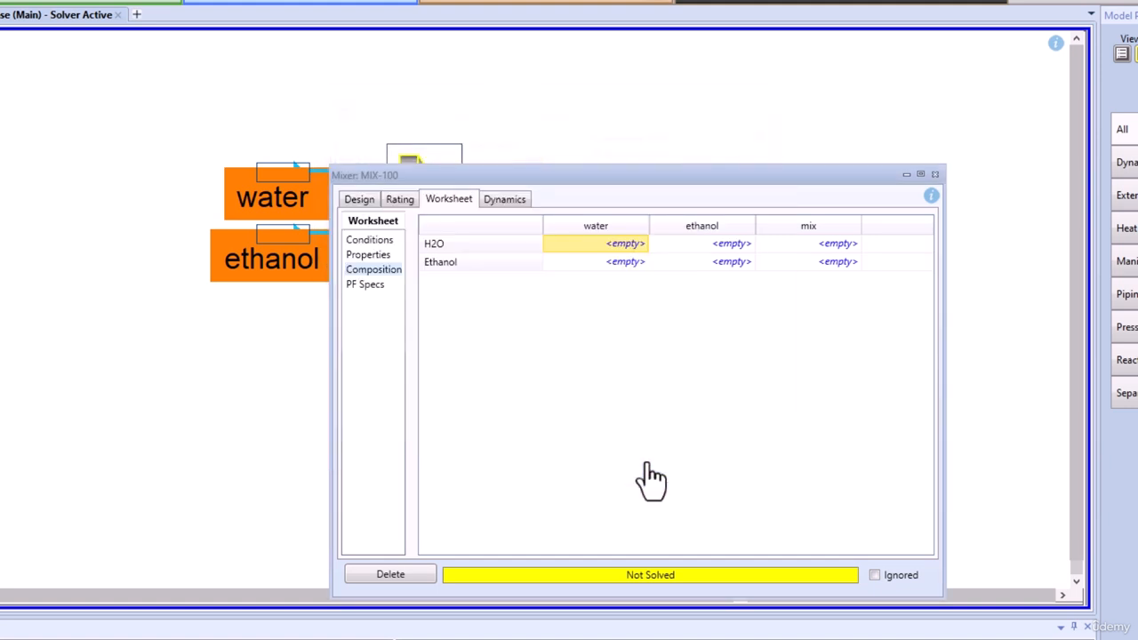
pyautogui.click(738, 261)
pyautogui.write('1')
pyautogui.press('Return')
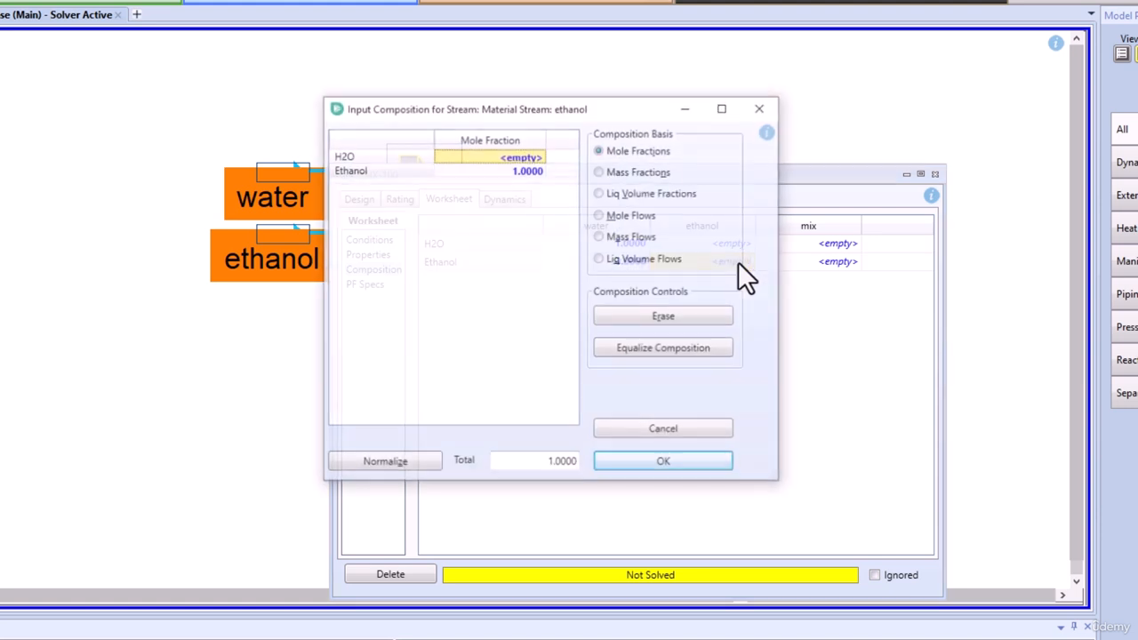
pyautogui.click(665, 464)
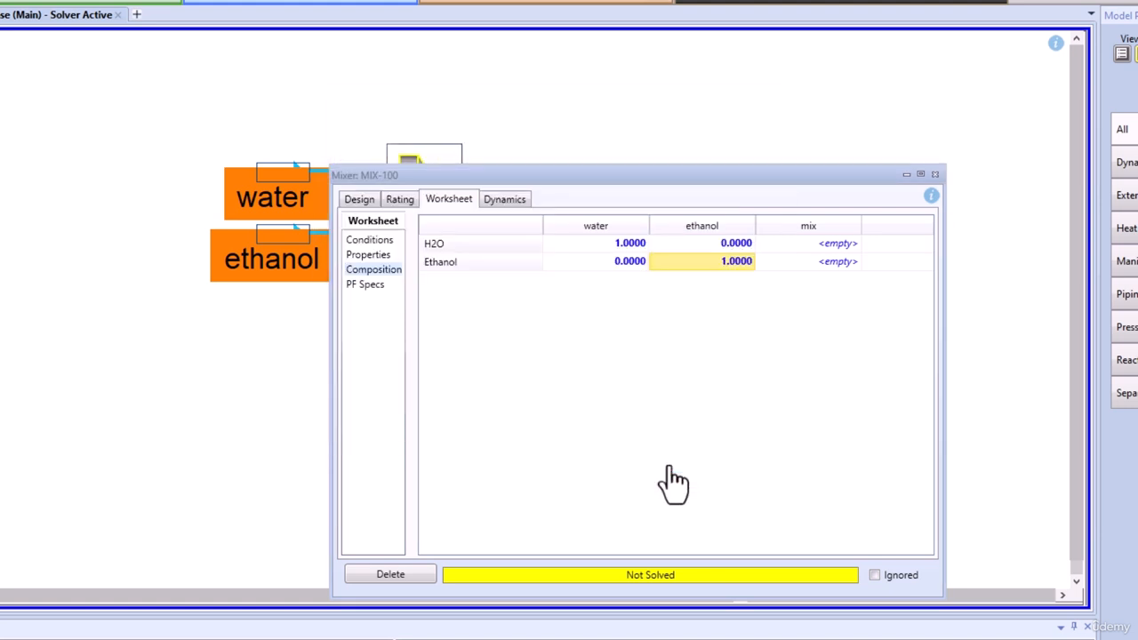
# Set the water stream's temperature to 25 °C and its pressure to 101.3 kPa in the mixer's stream conditions.
pyautogui.click(357, 238)
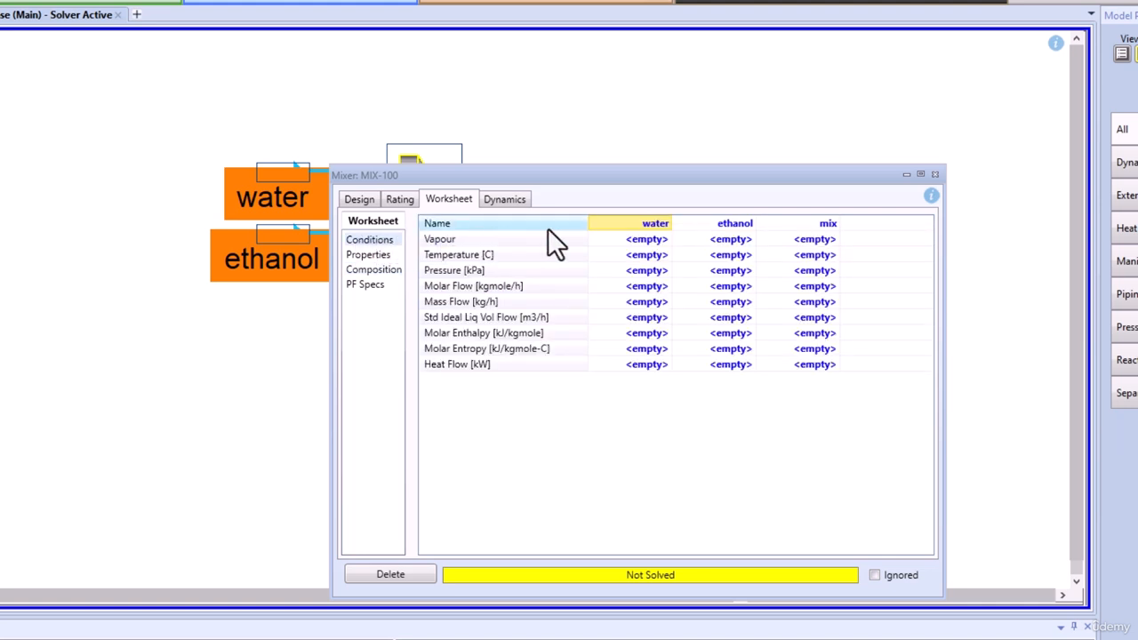
pyautogui.click(654, 257)
pyautogui.write('25')
pyautogui.press('Return')
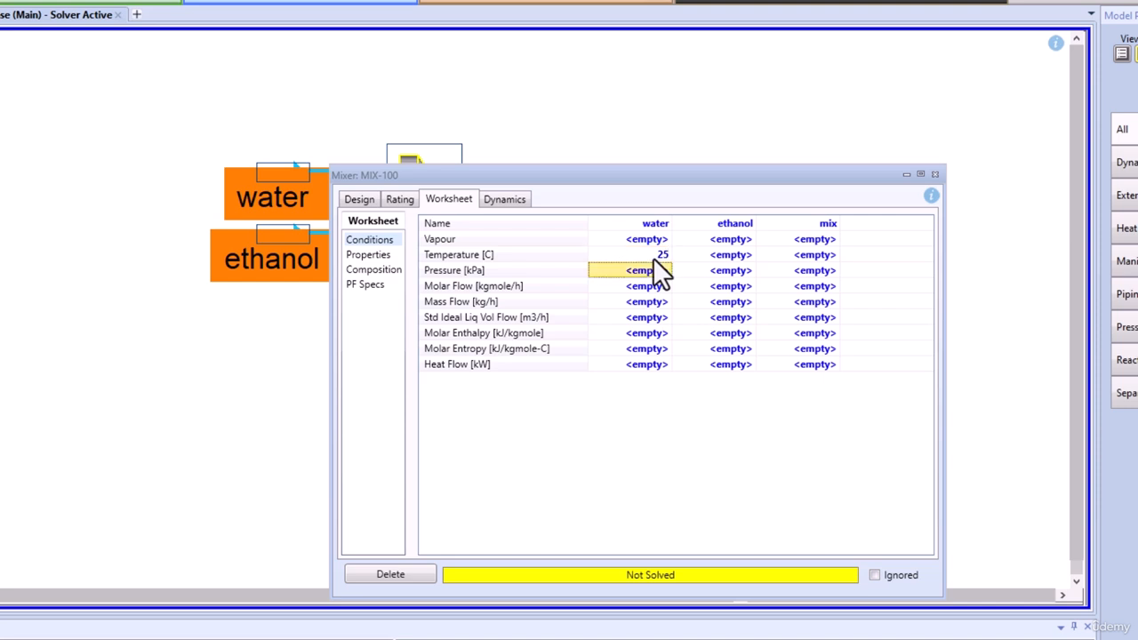
pyautogui.click(658, 272)
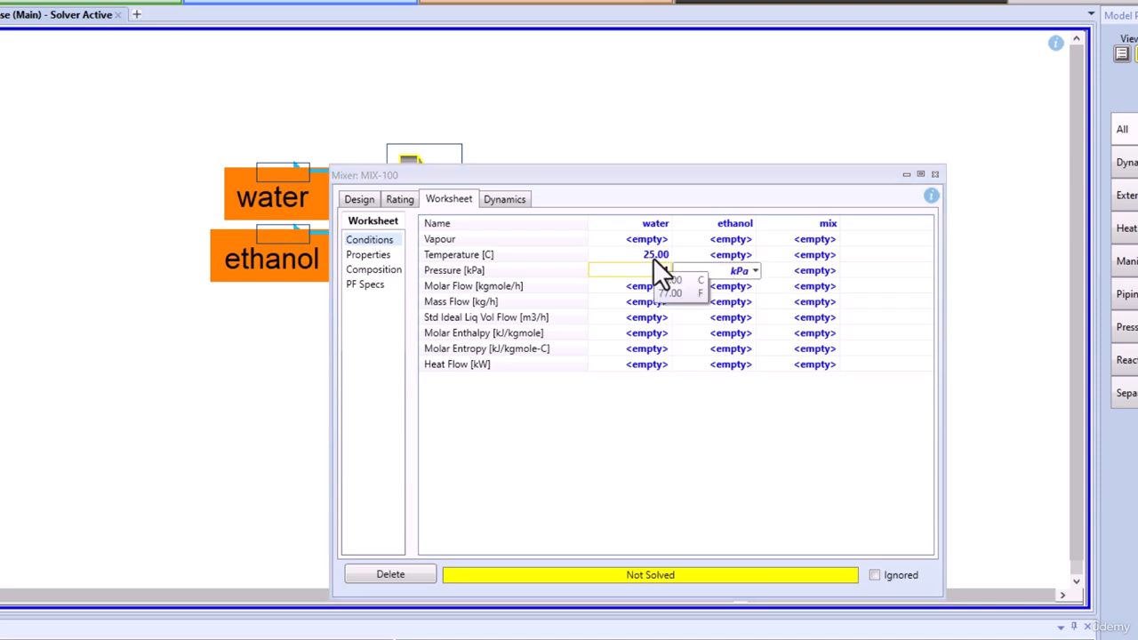
pyautogui.write('10')
pyautogui.press('Return')
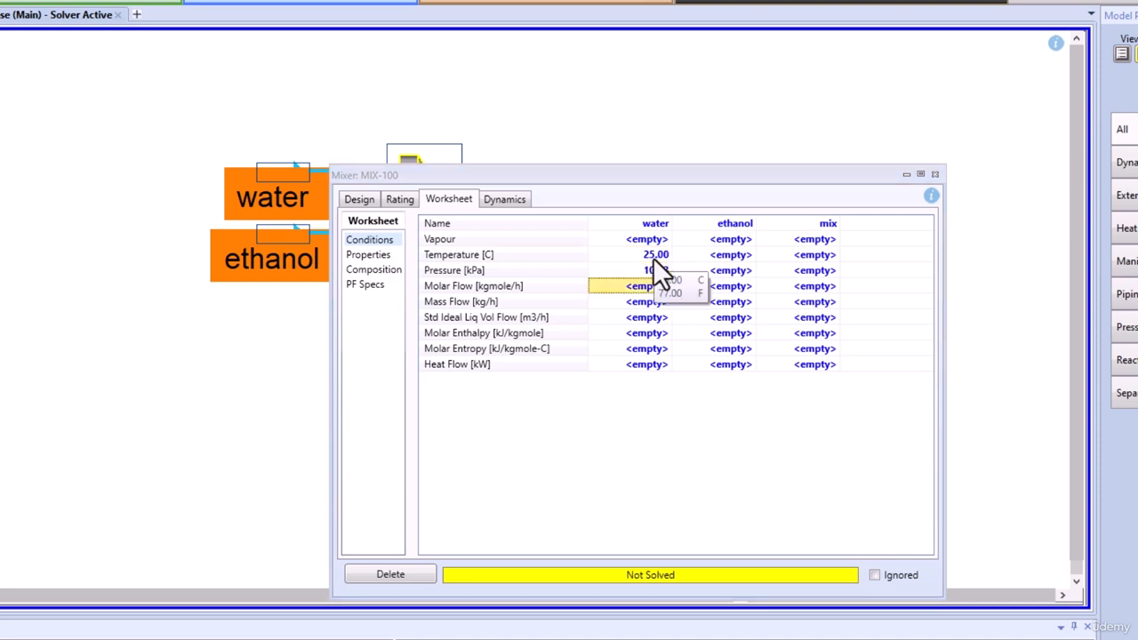
# Set the ethanol stream's temperature to 25 °C and its pressure to 101.3 kPa.
pyautogui.click(725, 255)
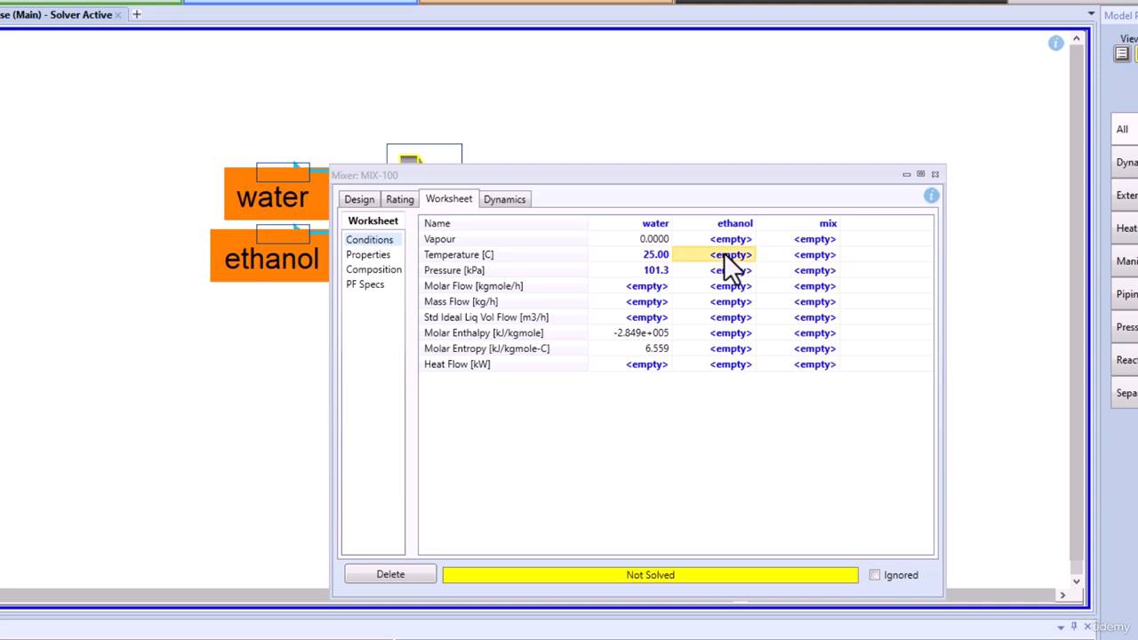
pyautogui.write('25')
pyautogui.press('Return')
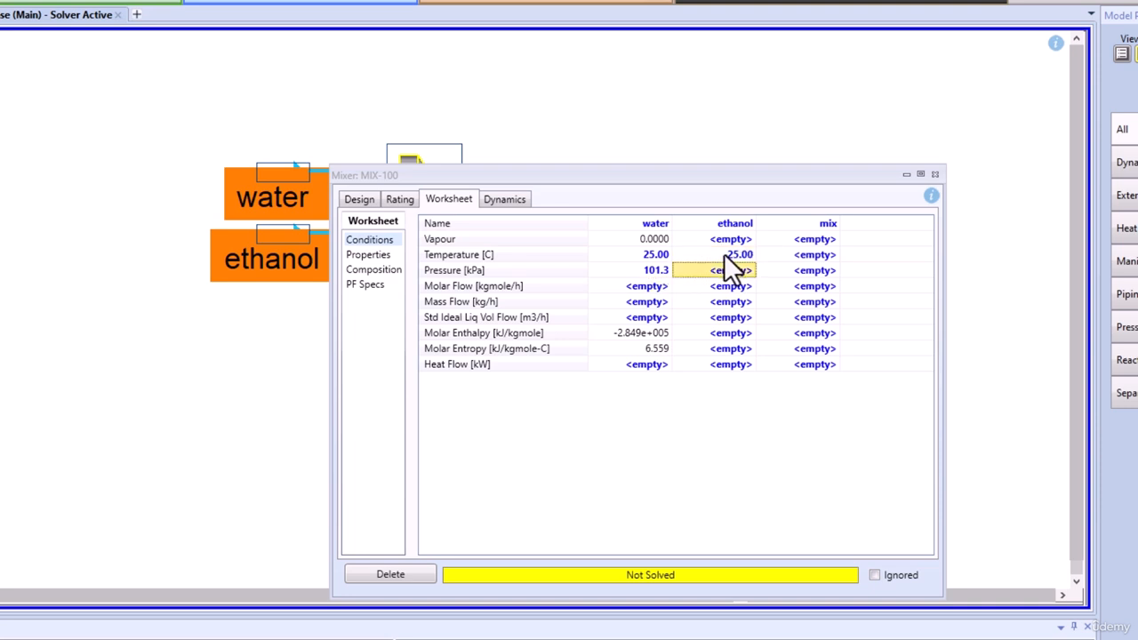
pyautogui.write('101.3')
pyautogui.press('Return')
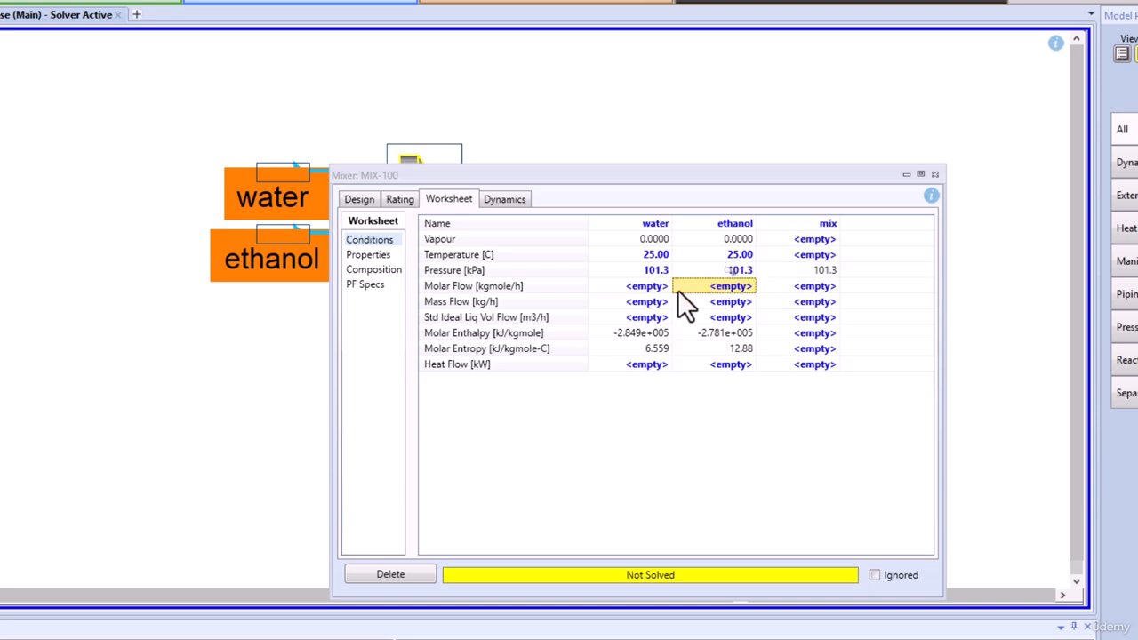
# Set the mass flow to 0.2 kg/h for water and 1 kg/h for mix, and close the mixer's properties.
pyautogui.click(658, 304)
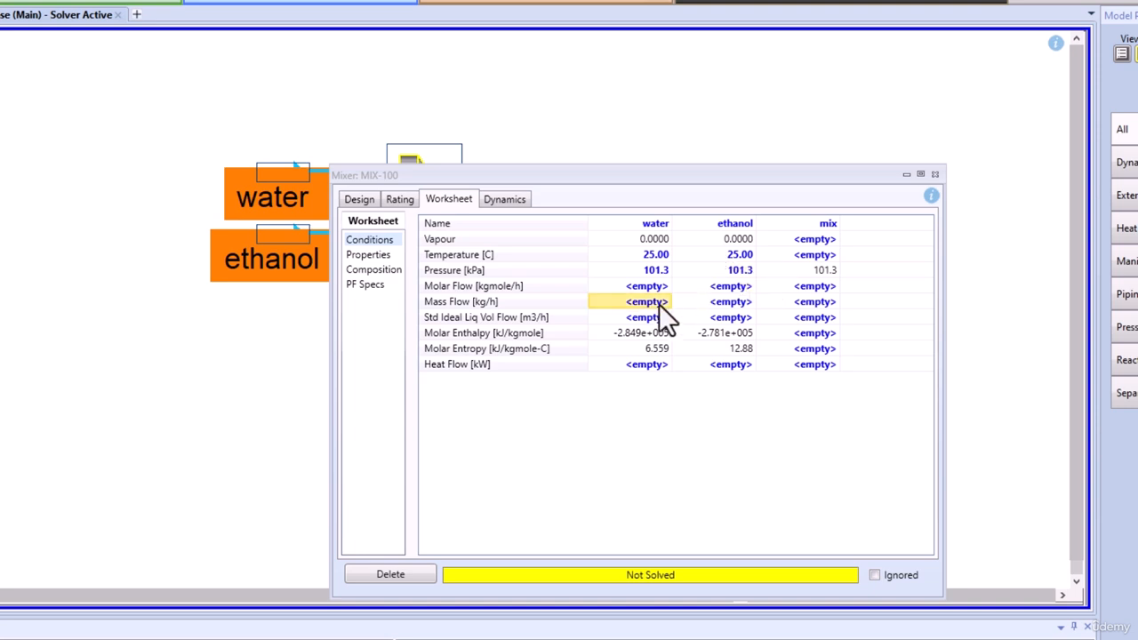
pyautogui.write('0.2')
pyautogui.press('Return')
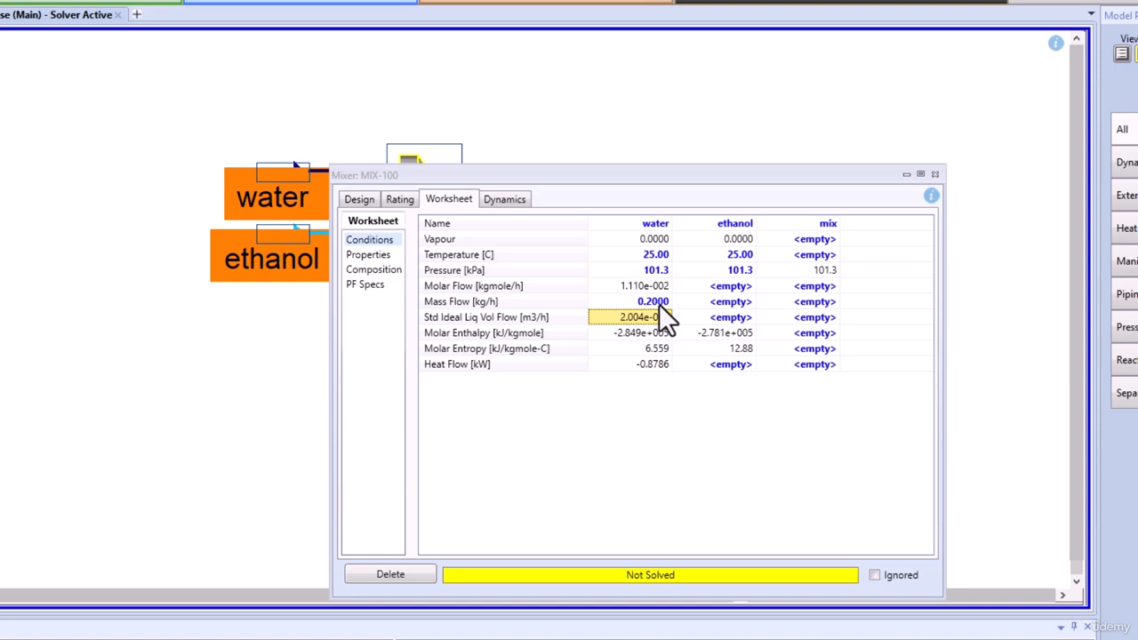
pyautogui.click(810, 302)
pyautogui.write('1')
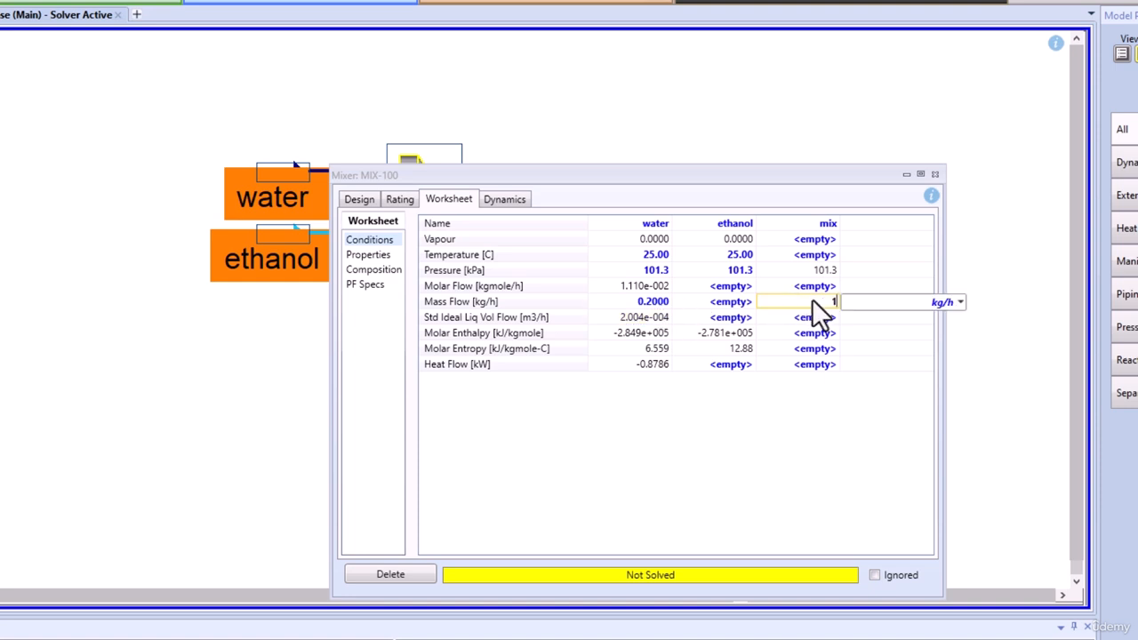
pyautogui.press('Return')
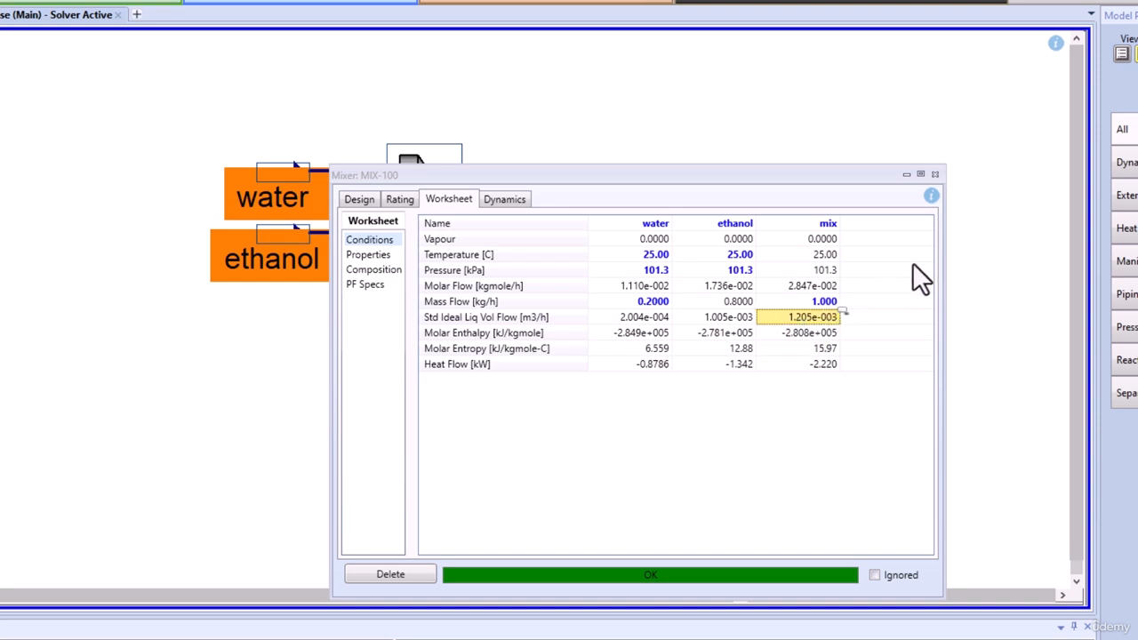
pyautogui.click(933, 175)
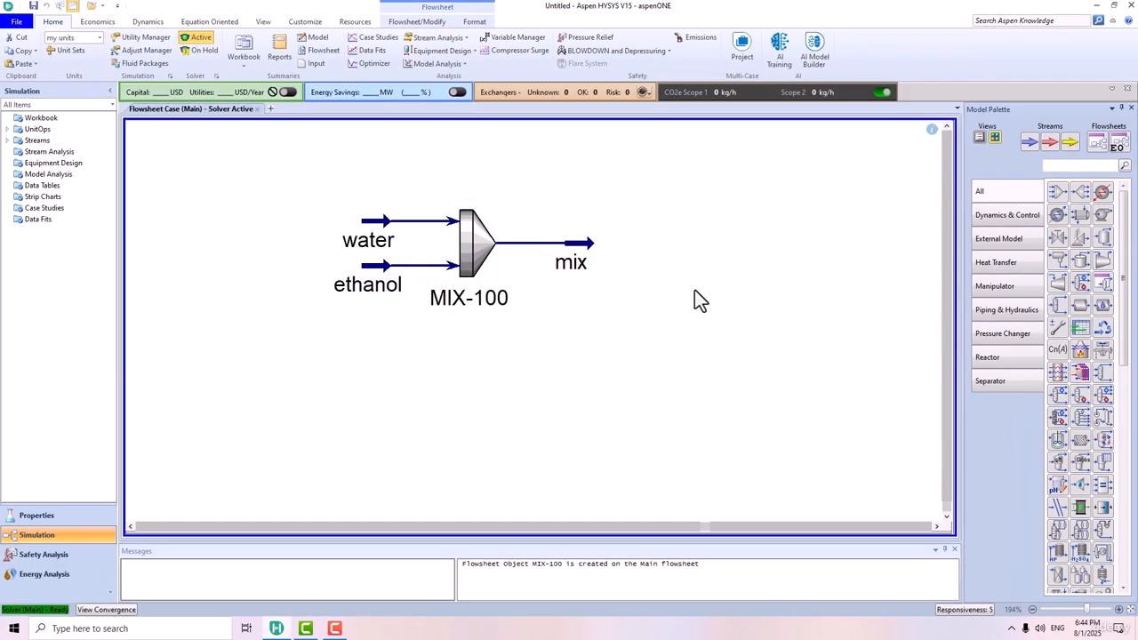
# Add a heater downstream of the mixer and connect the mix stream as its inlet.
pyautogui.click(1102, 192)
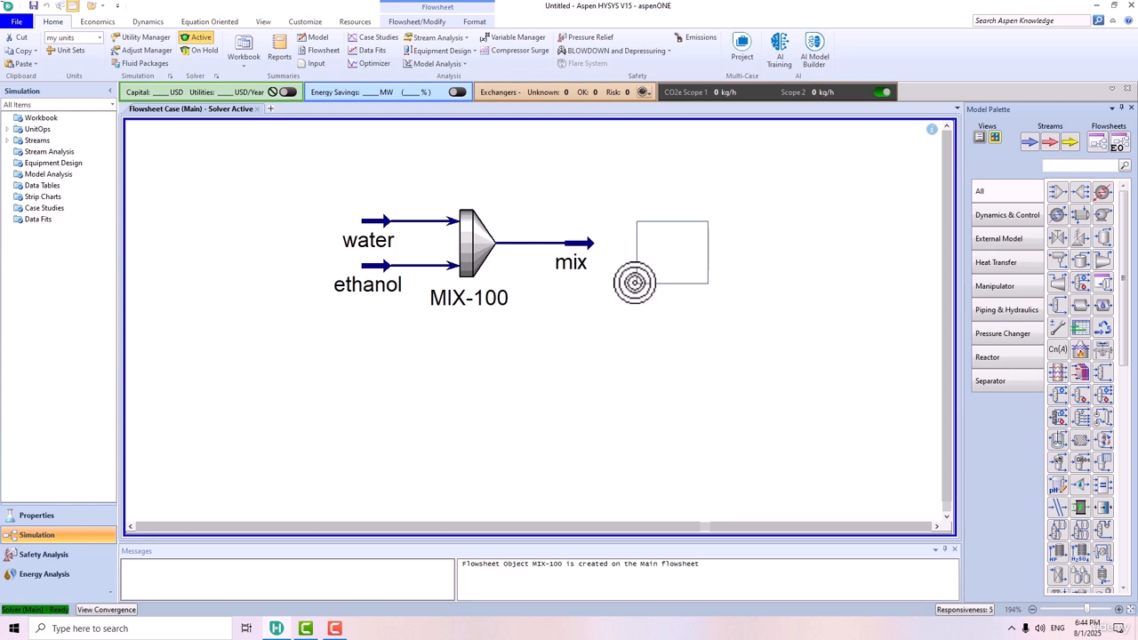
pyautogui.click(628, 272)
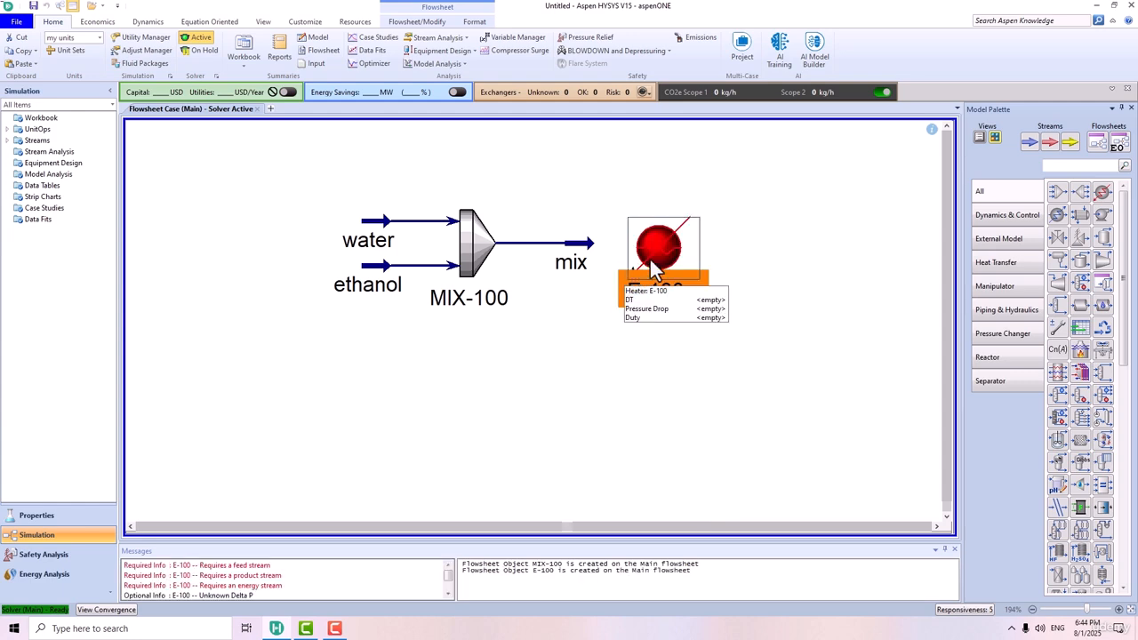
pyautogui.doubleClick(655, 249)
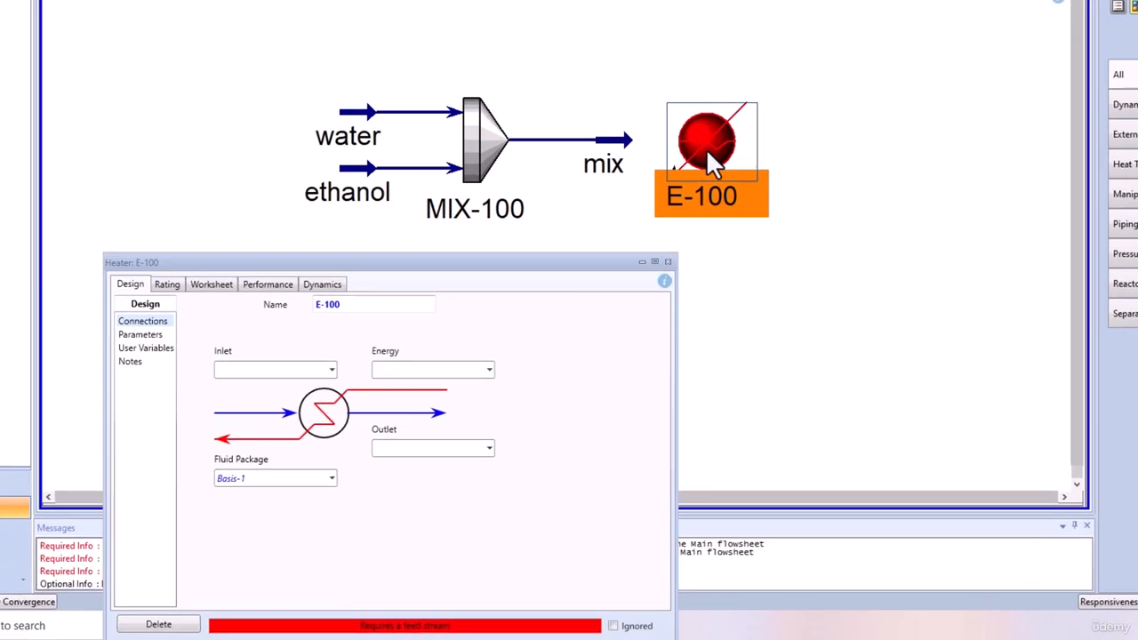
pyautogui.click(330, 372)
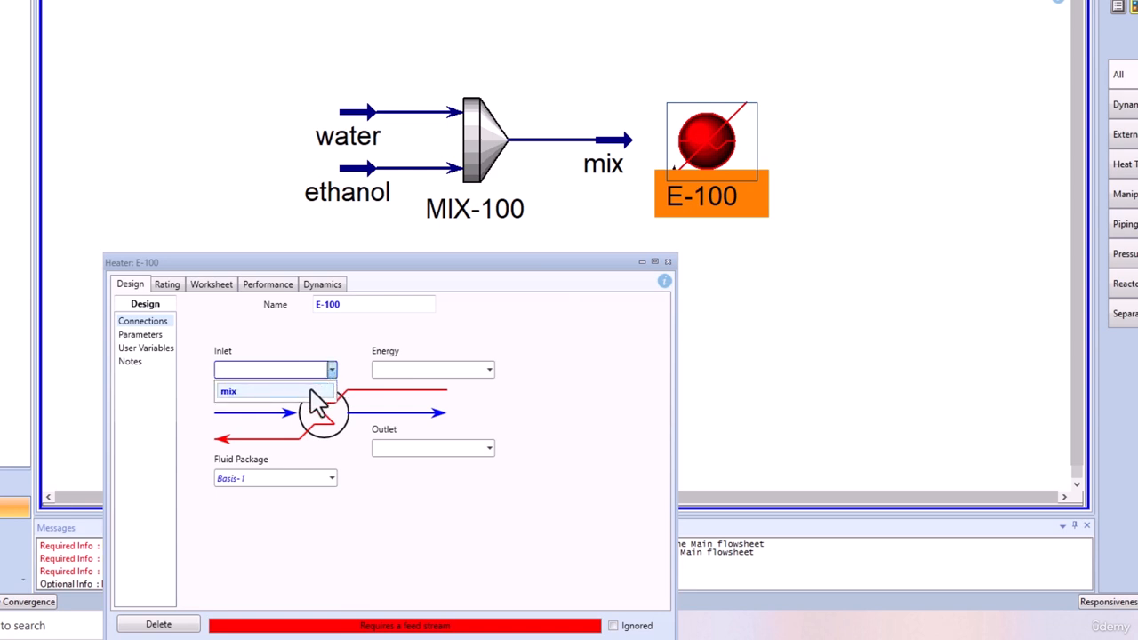
pyautogui.click(310, 391)
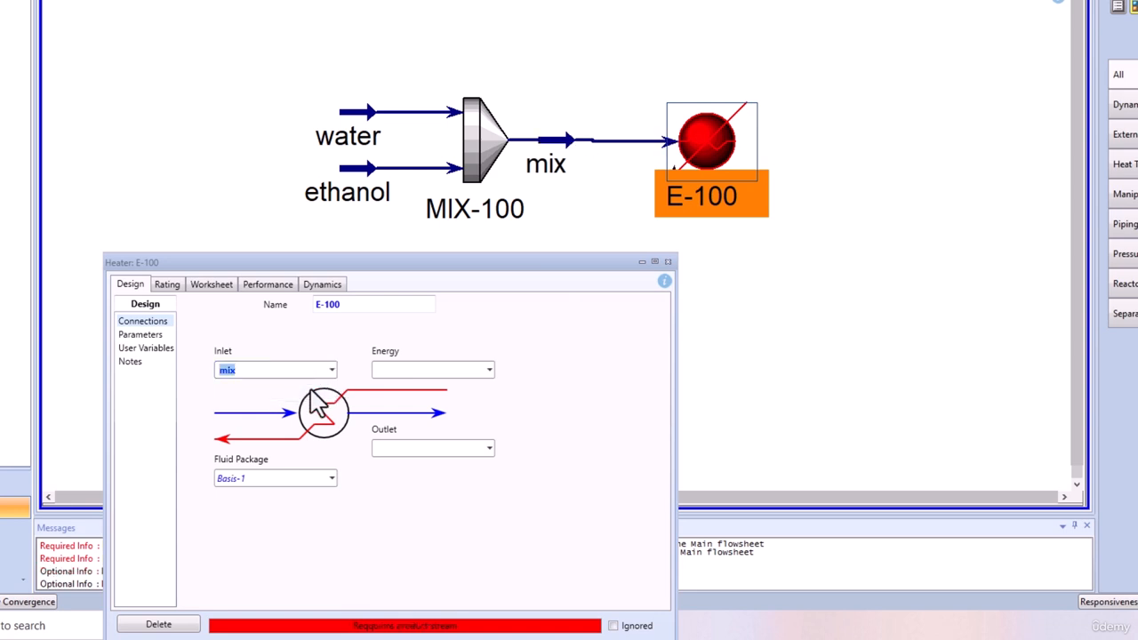
# Create the heater's outlet stream as boiling and its energy stream as E.
pyautogui.click(430, 450)
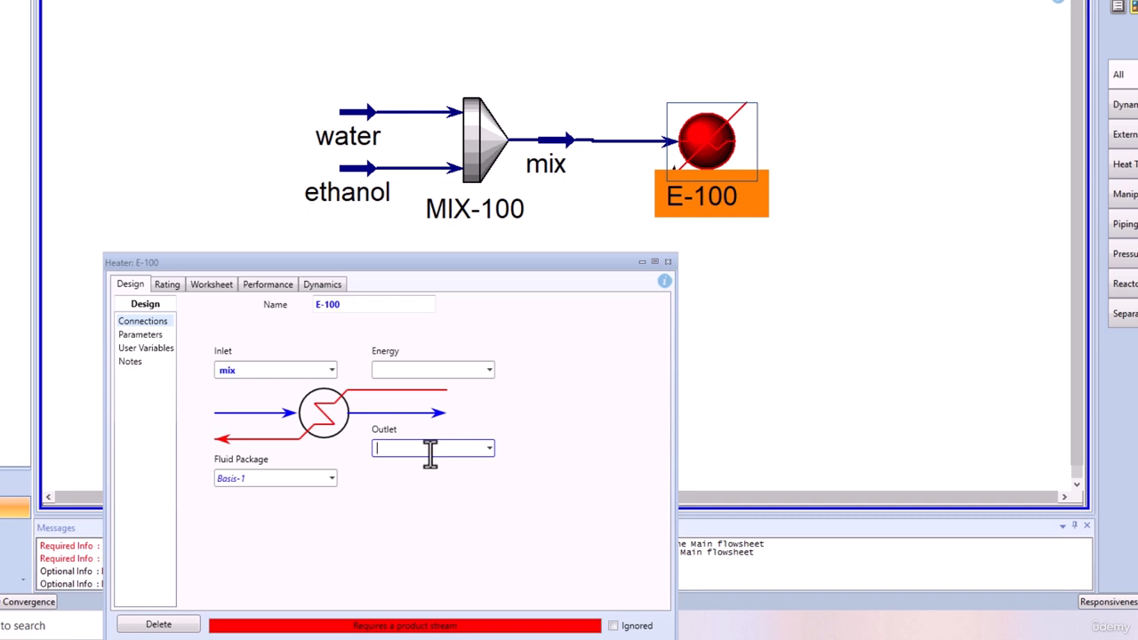
pyautogui.write('boiling')
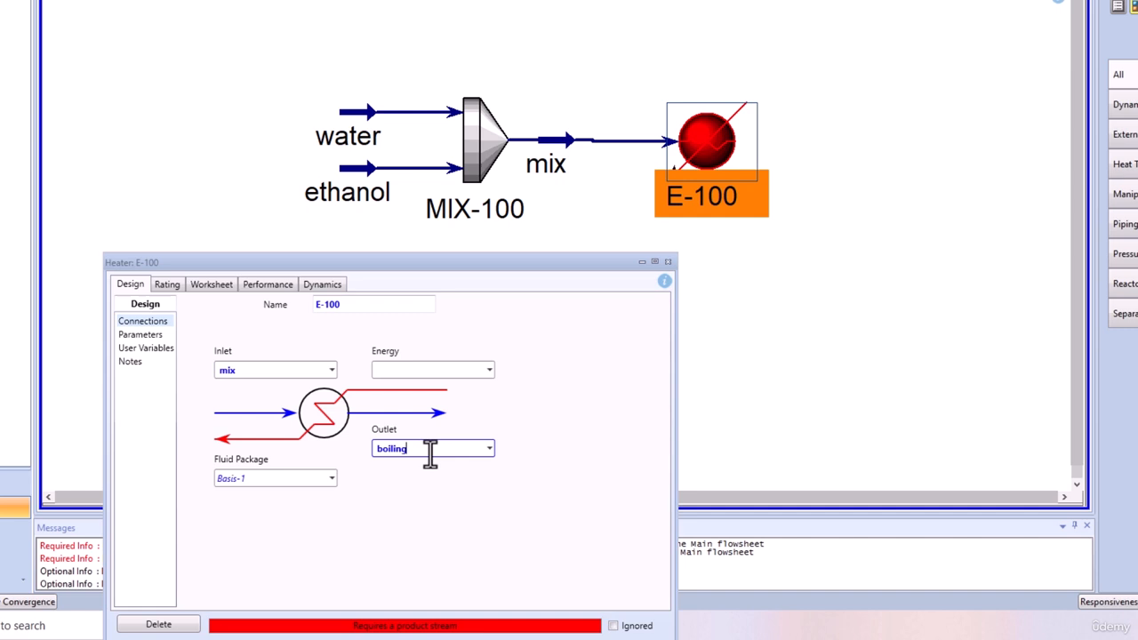
pyautogui.click(394, 367)
pyautogui.write('E')
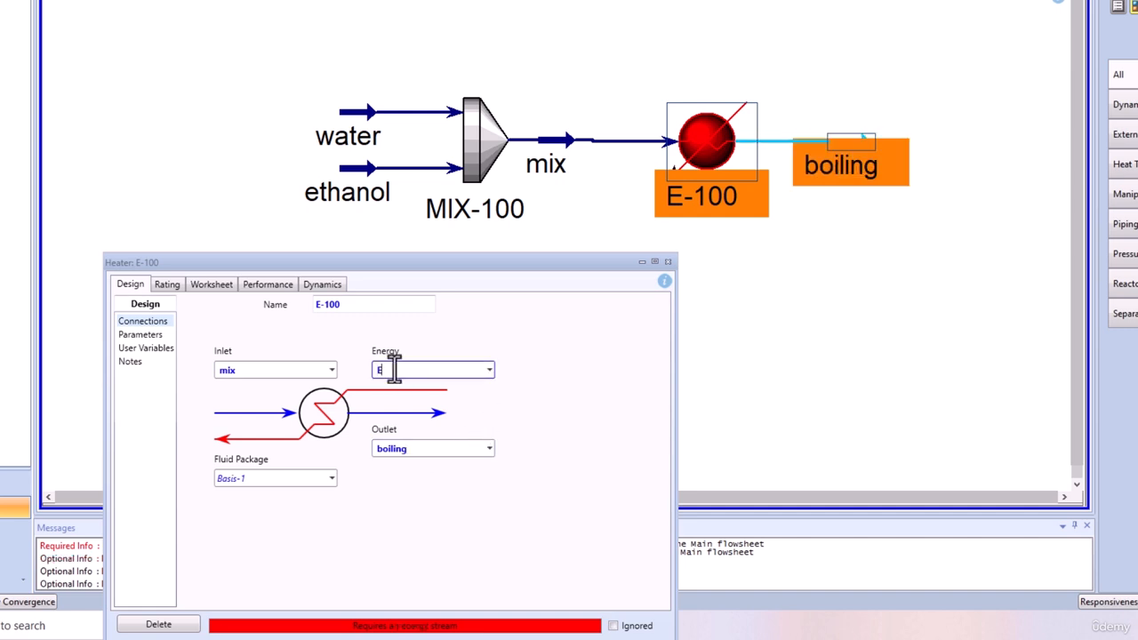
pyautogui.press('Return')
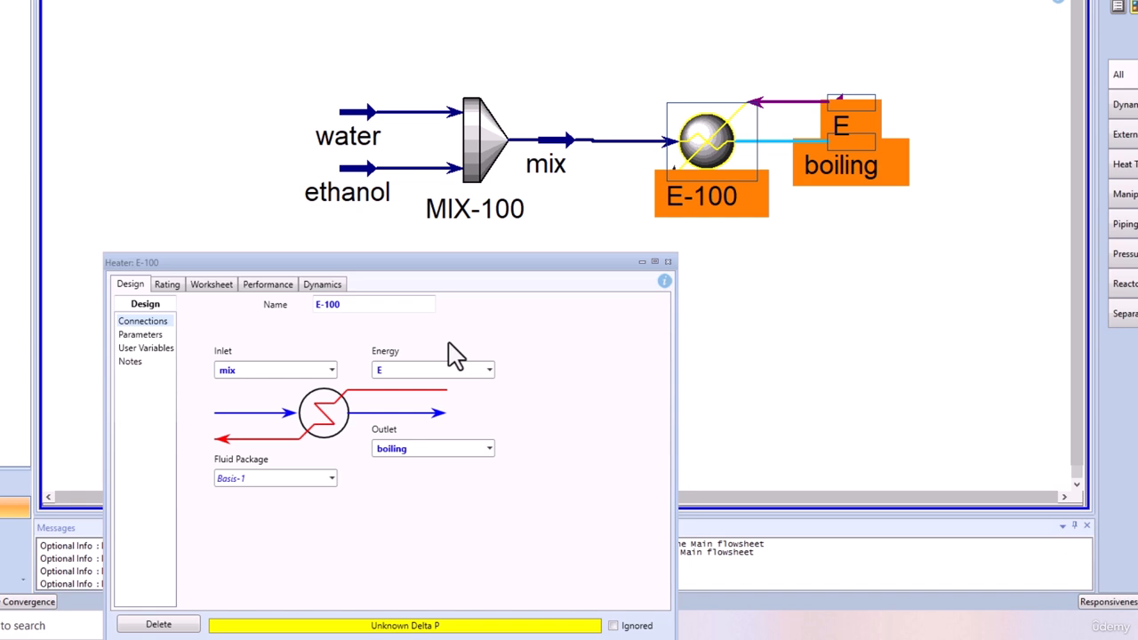
# Set the boiling stream's vapour fraction to 0 in the heater's stream conditions.
pyautogui.click(212, 284)
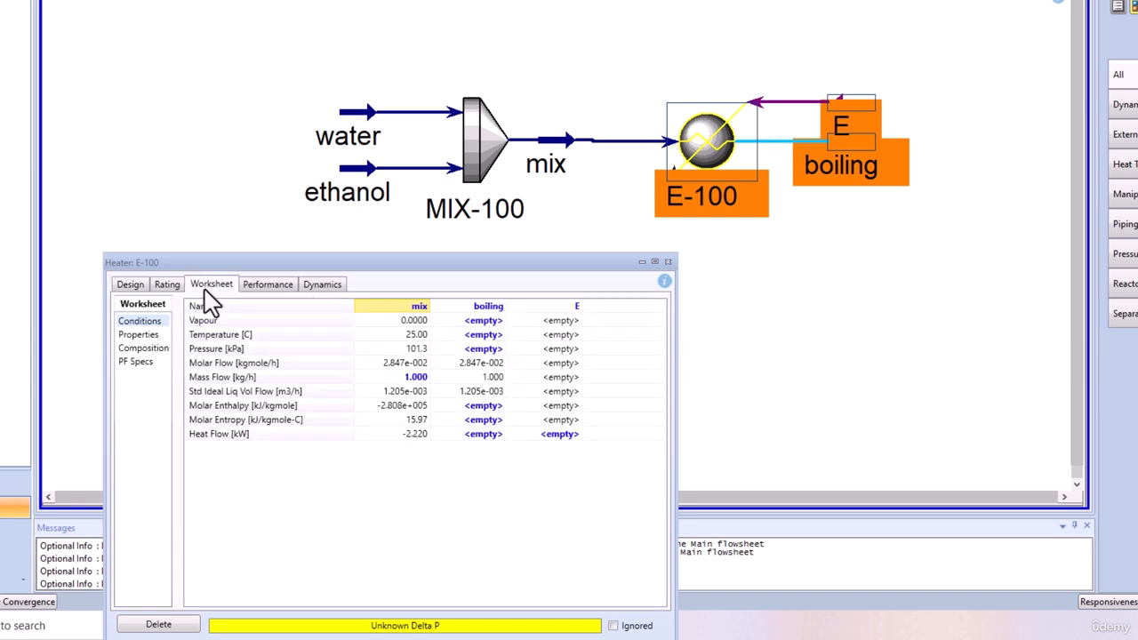
pyautogui.click(485, 324)
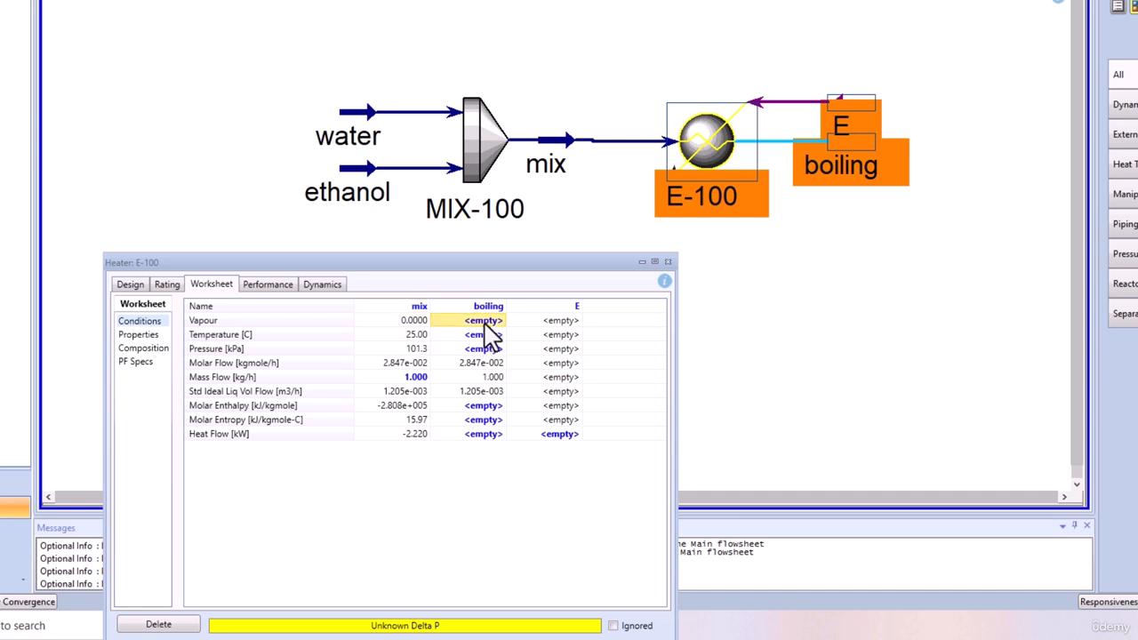
pyautogui.write('0')
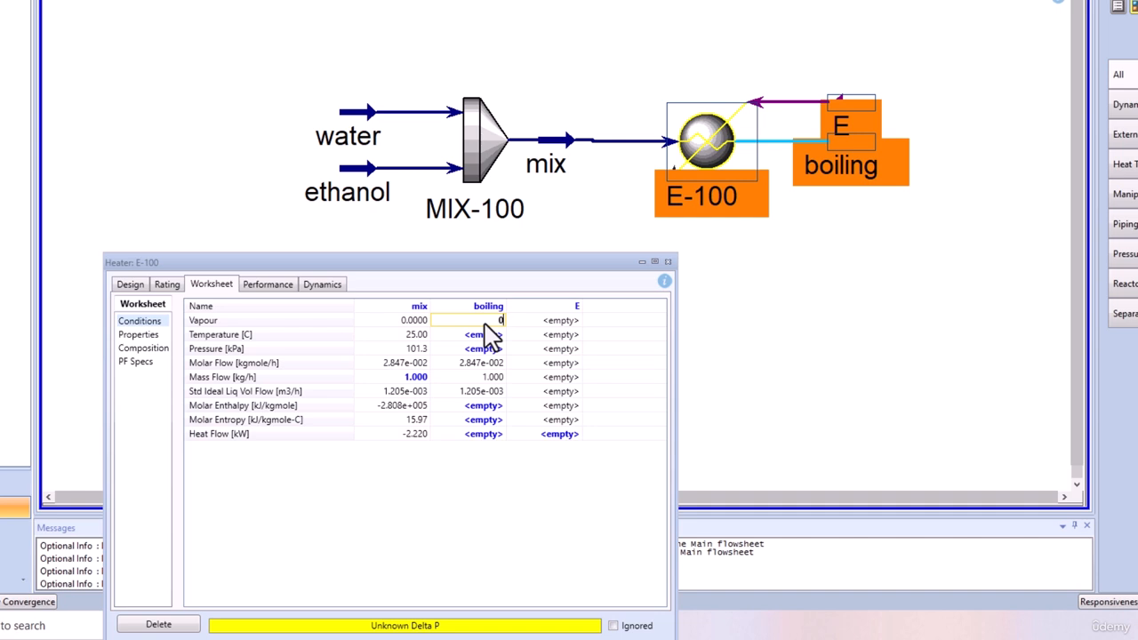
pyautogui.press('Return')
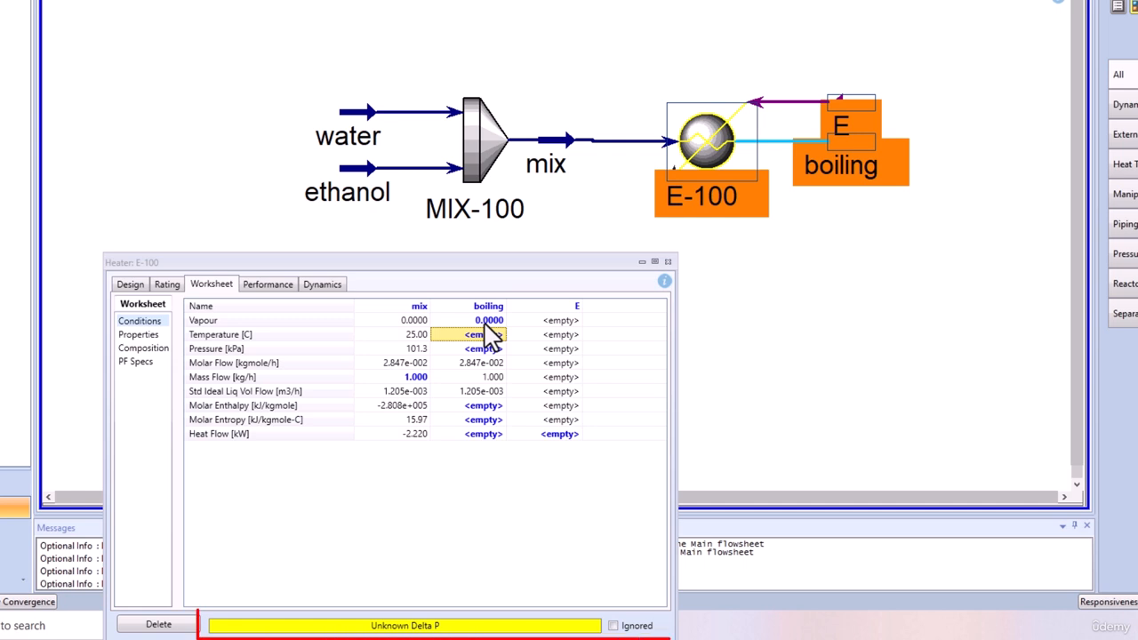
# Set the heater's pressure drop (Delta P) to 0 kPa in its design parameters.
pyautogui.click(131, 285)
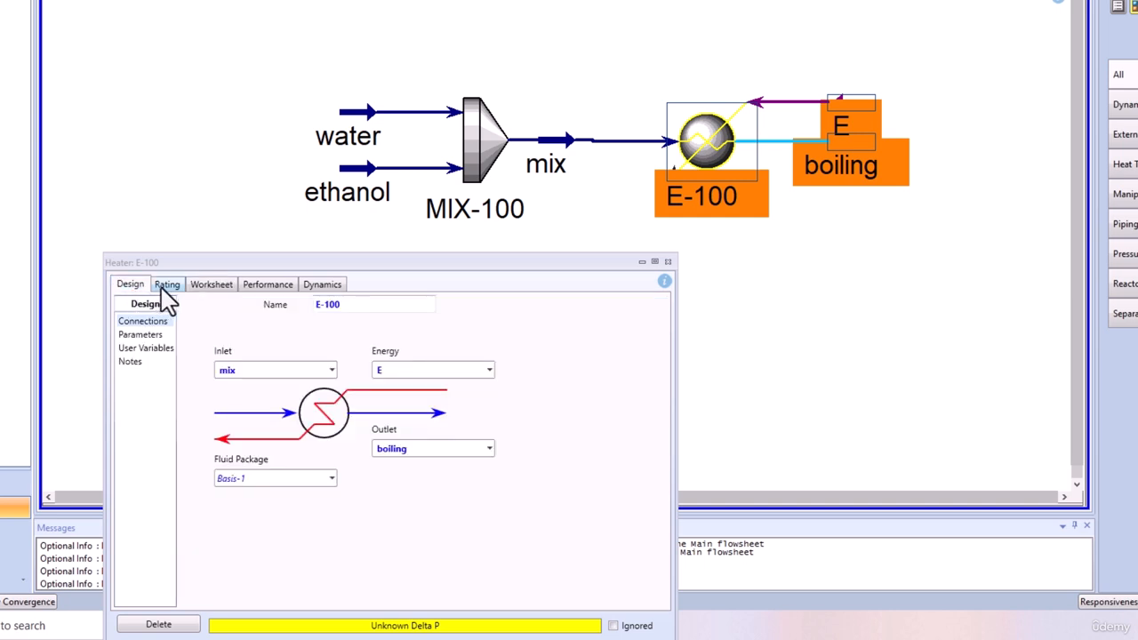
pyautogui.click(143, 335)
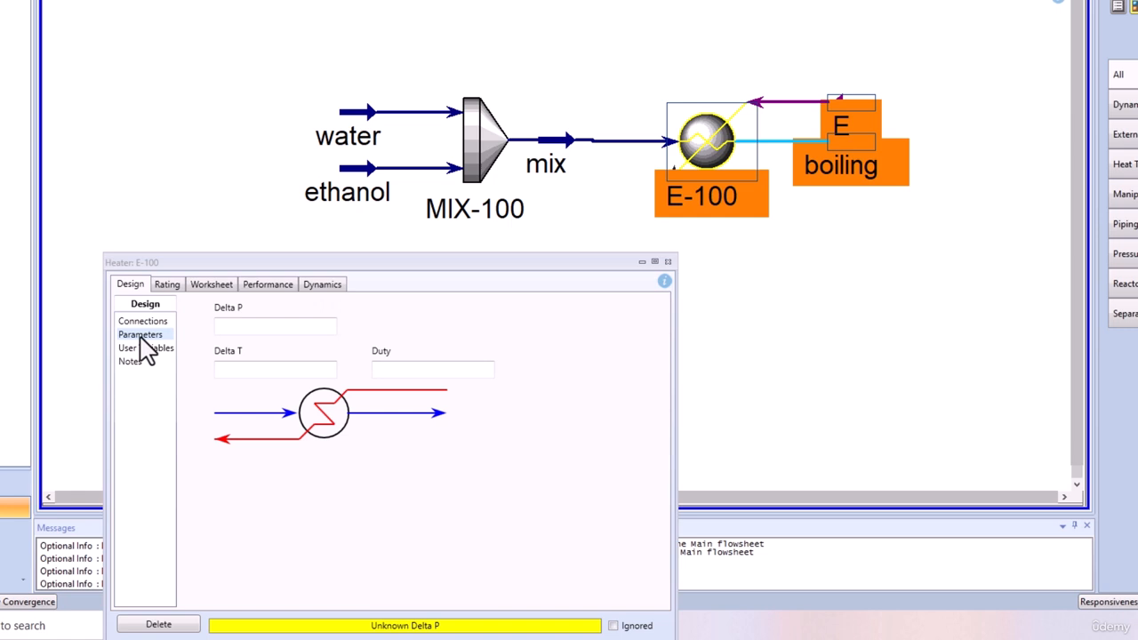
pyautogui.click(273, 327)
pyautogui.write('0')
pyautogui.press('Return')
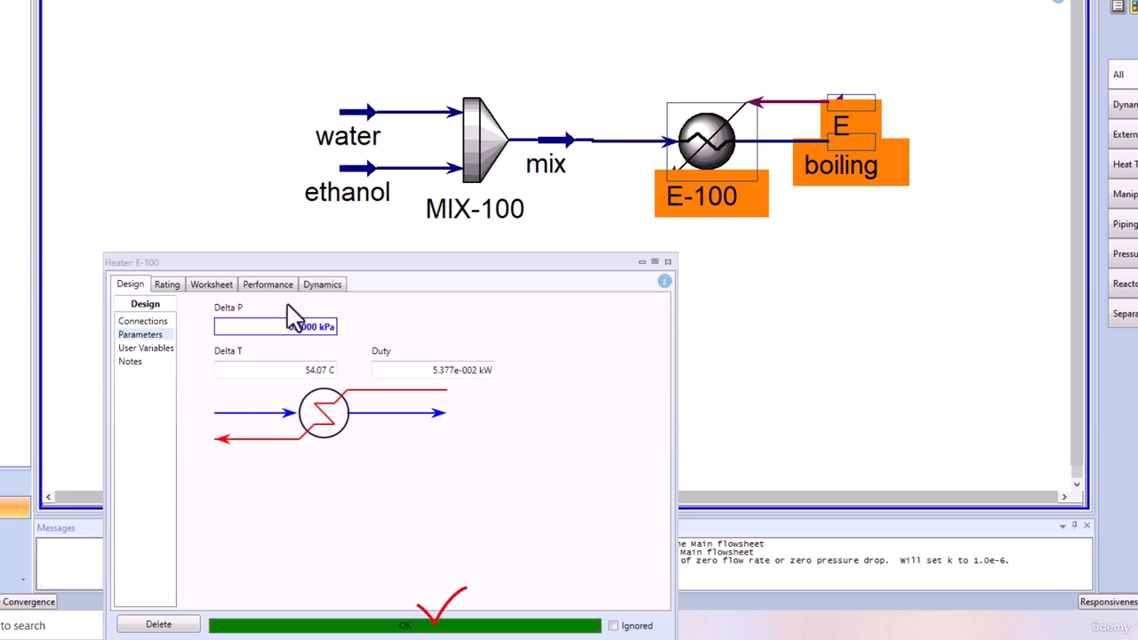
# Check the boiling stream's calculated temperature in the heater's stream conditions, and close the heater's properties.
pyautogui.click(213, 284)
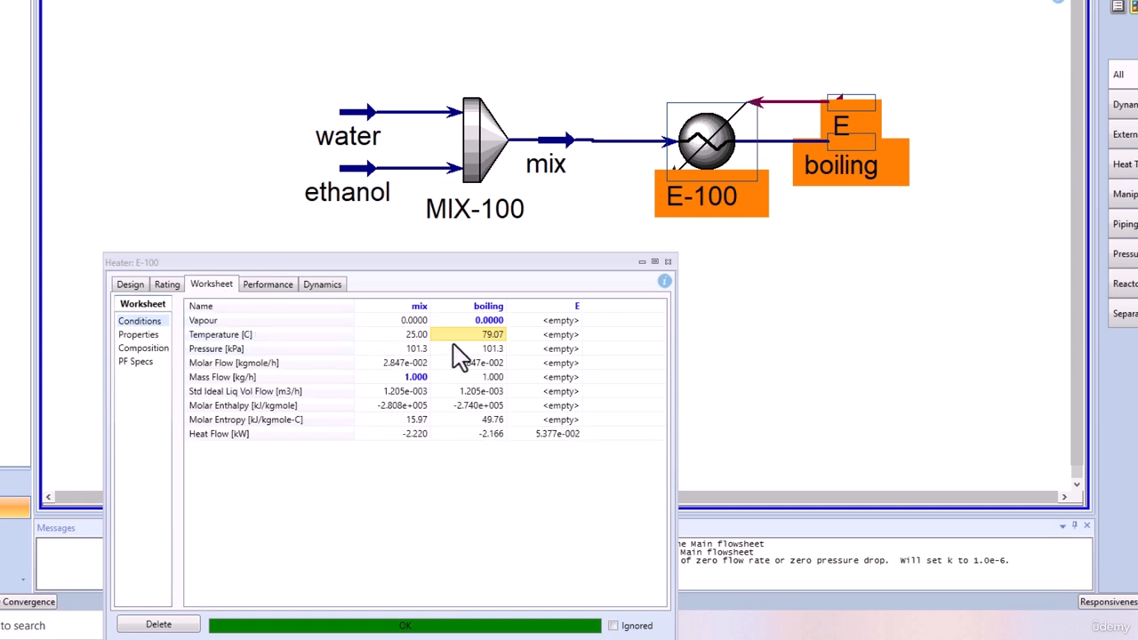
pyautogui.moveTo(498, 339)
pyautogui.moveTo(490, 382)
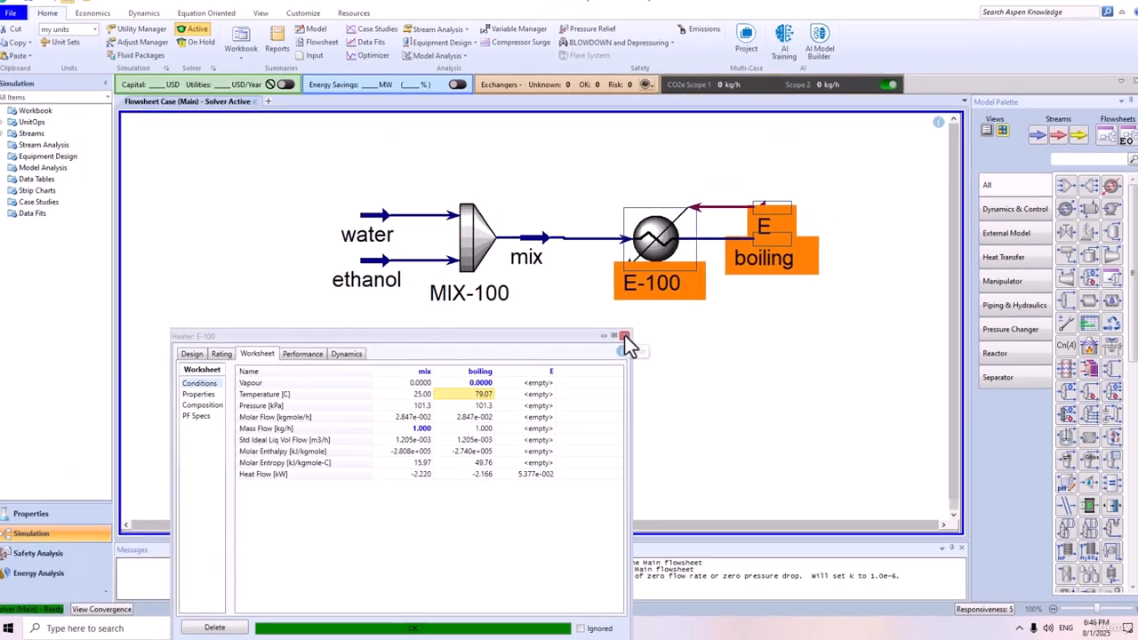
pyautogui.click(667, 263)
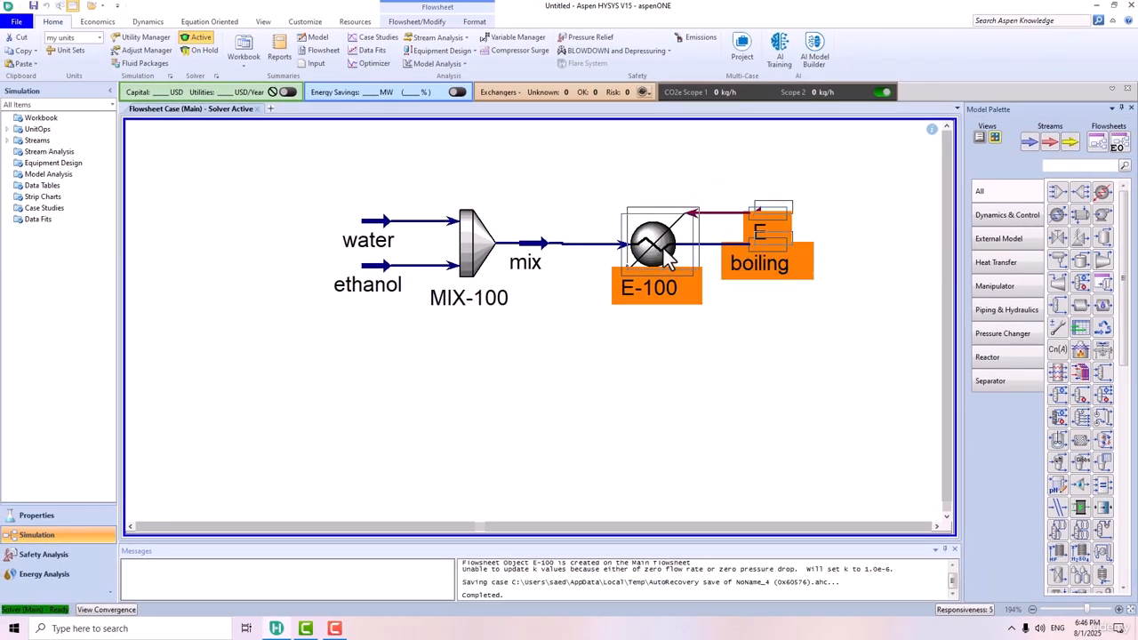
pyautogui.click(745, 367)
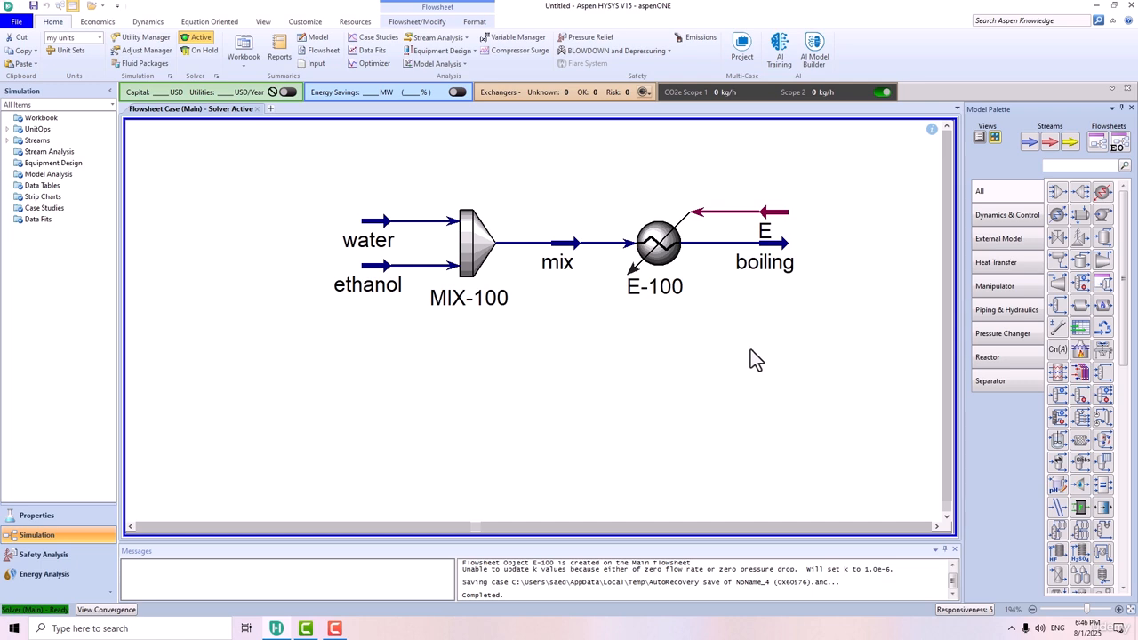
# Show the boiling stream's property table on the flowsheet and place it below the heater.
pyautogui.moveTo(776, 267)
pyautogui.rightClick(776, 264)
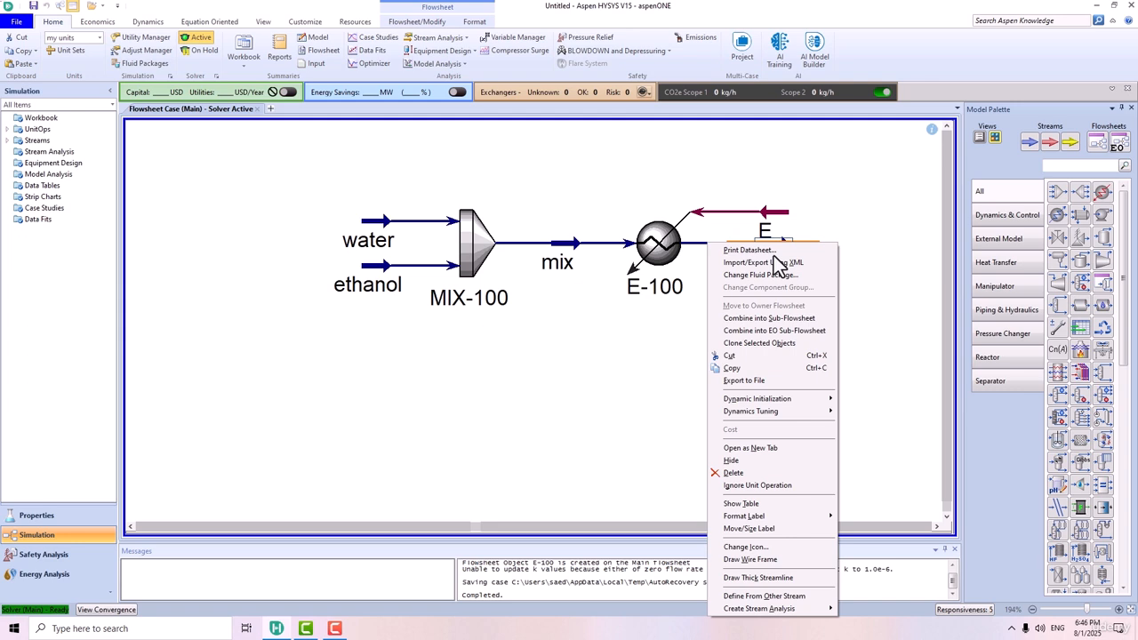
pyautogui.click(748, 504)
pyautogui.moveTo(862, 313); pyautogui.dragTo(639, 410)
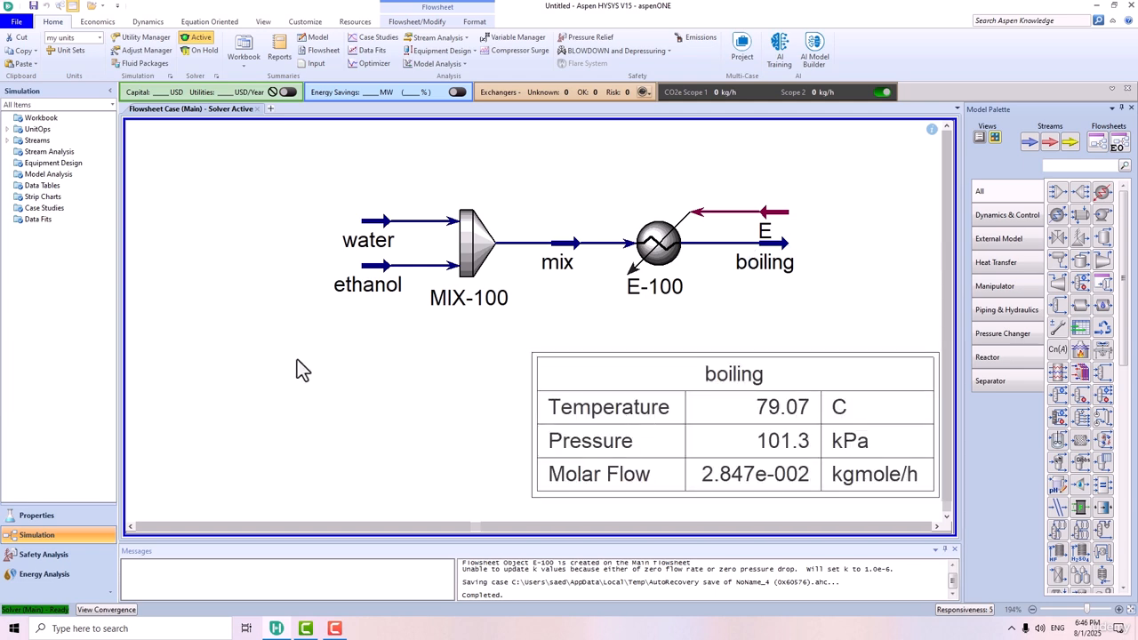
pyautogui.click(335, 370)
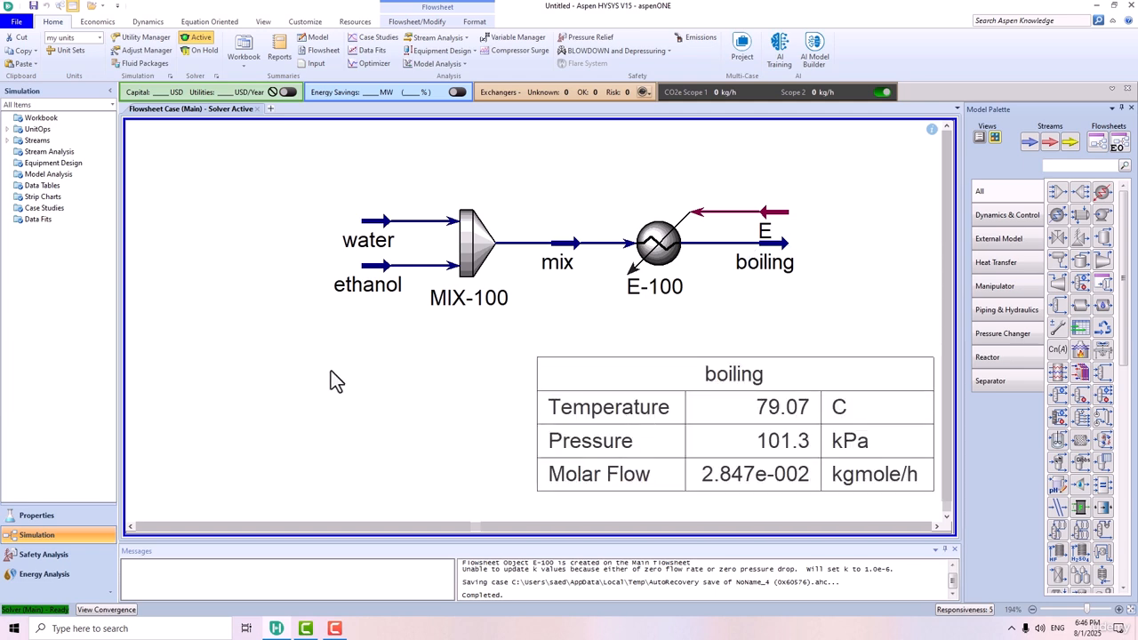
# Open the mixer's stream conditions beside the boiling table and set the water stream's mass flow to 0 kg/h.
pyautogui.click(481, 243)
pyautogui.doubleClick(479, 242)
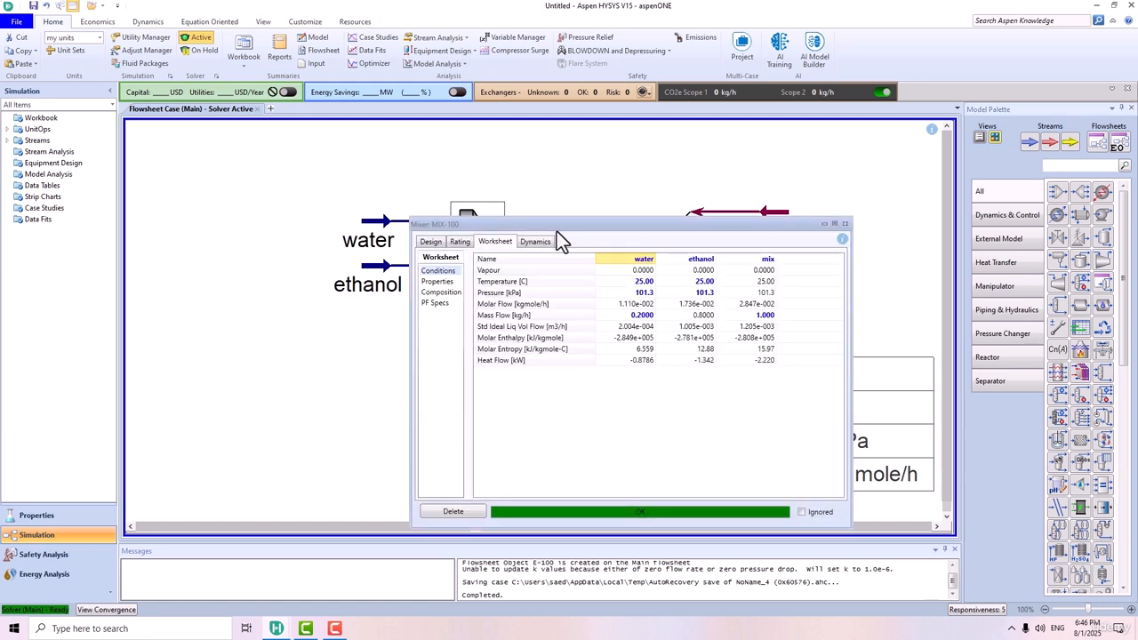
pyautogui.moveTo(557, 231); pyautogui.dragTo(190, 207)
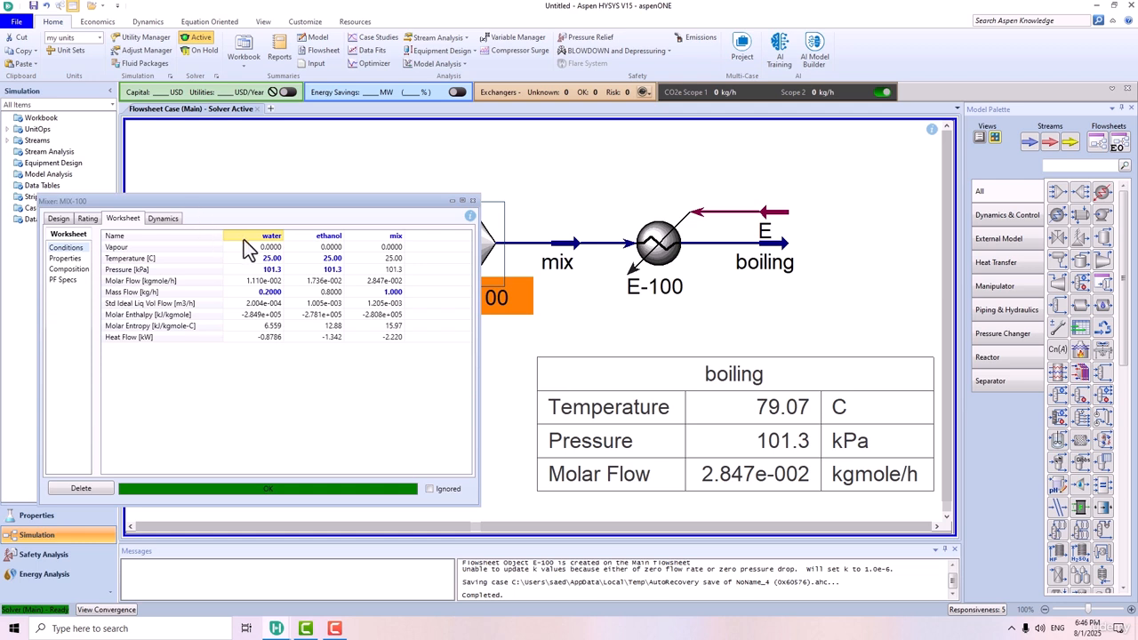
pyautogui.click(265, 292)
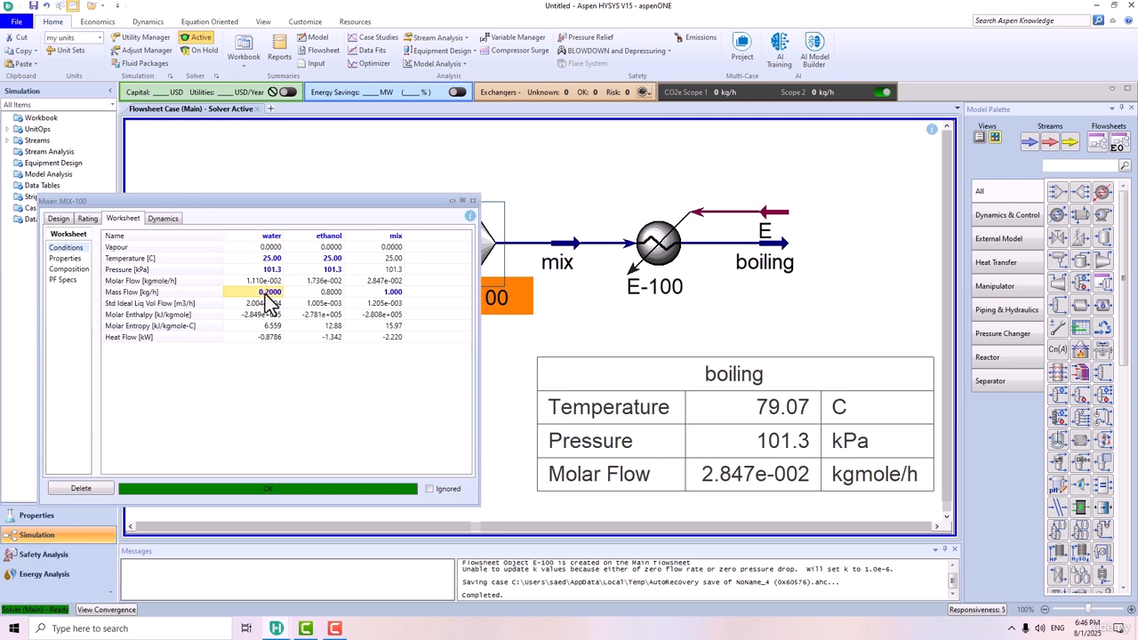
pyautogui.write('0')
pyautogui.press('Return')
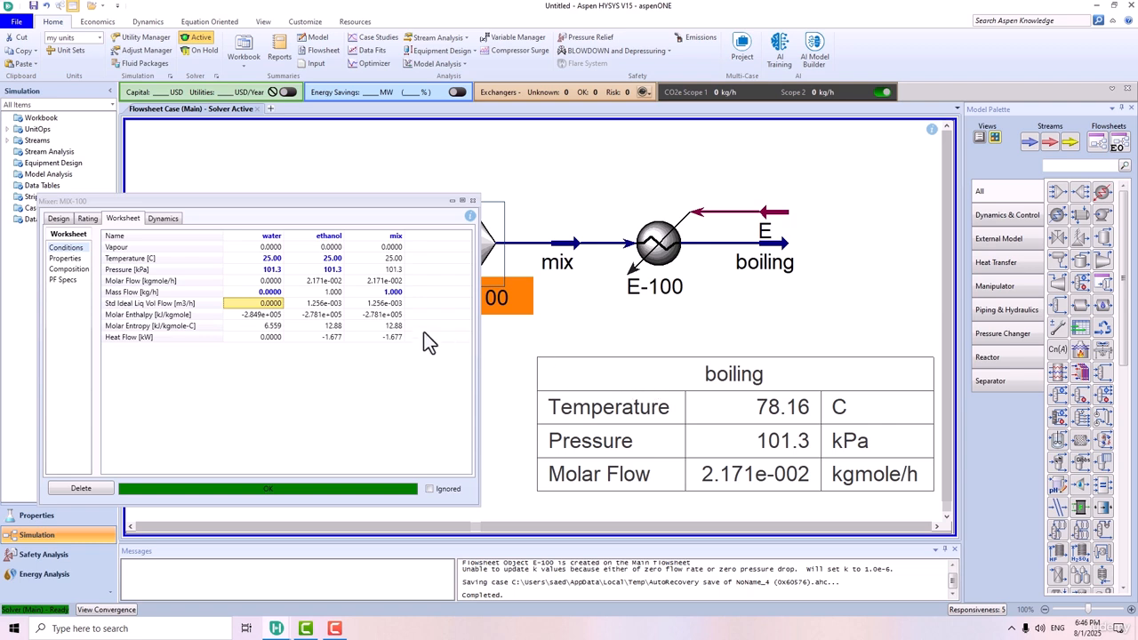
# Set the water stream's mass flow to 1 kg/h to test the pure-water case.
pyautogui.click(268, 292)
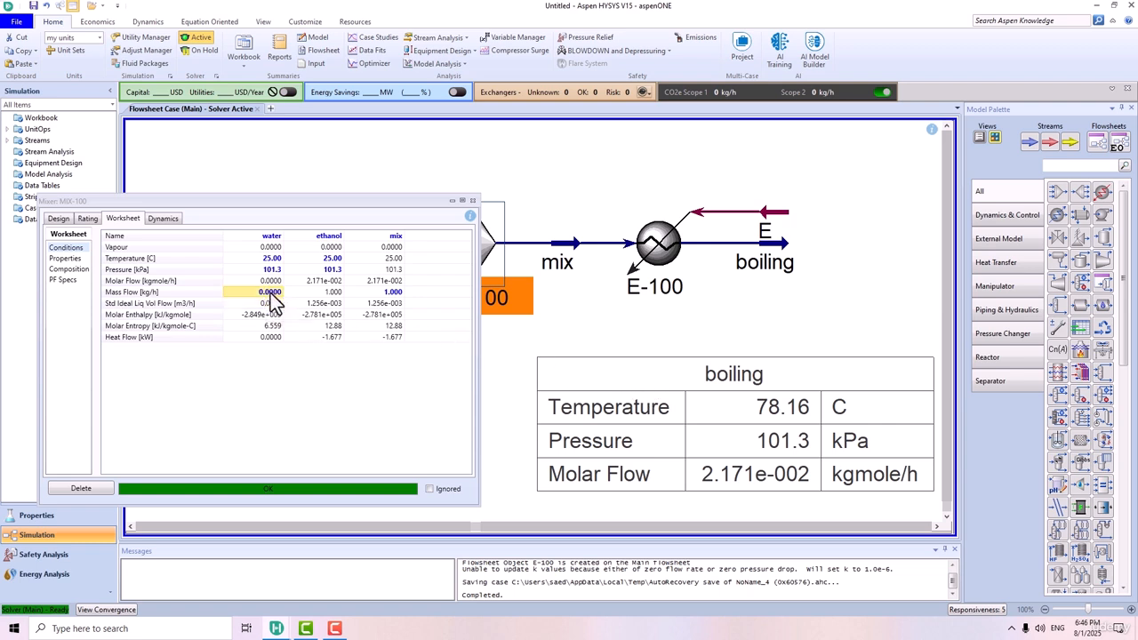
pyautogui.write('1')
pyautogui.press('Return')
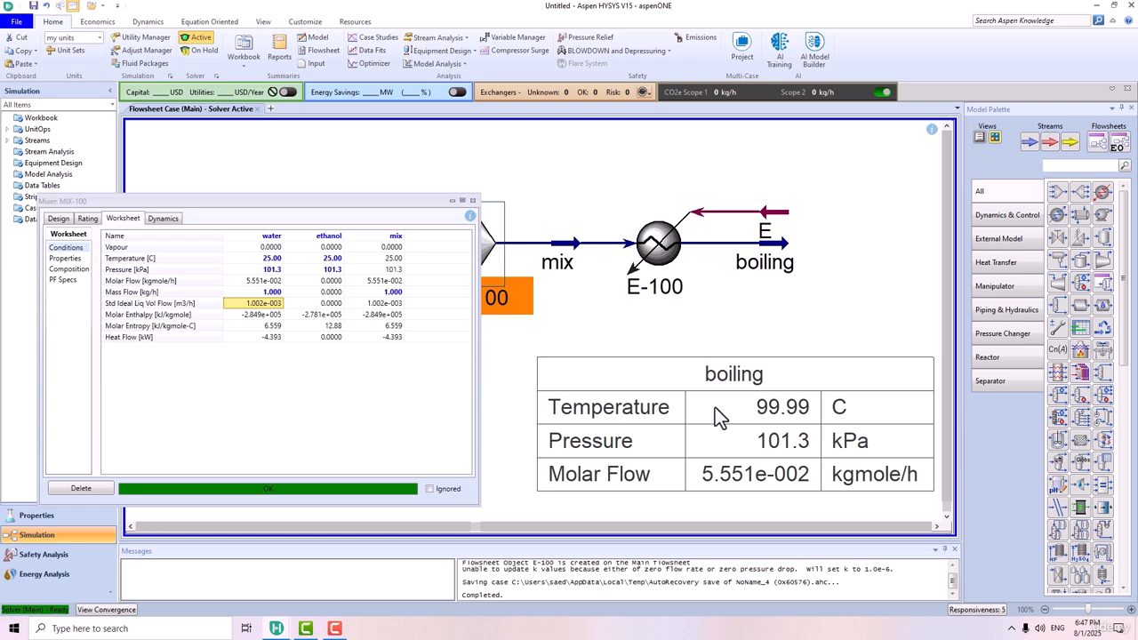
# Set the water stream's mass flow to 0.5 kg/h and close the mixer's properties.
pyautogui.press('Up')
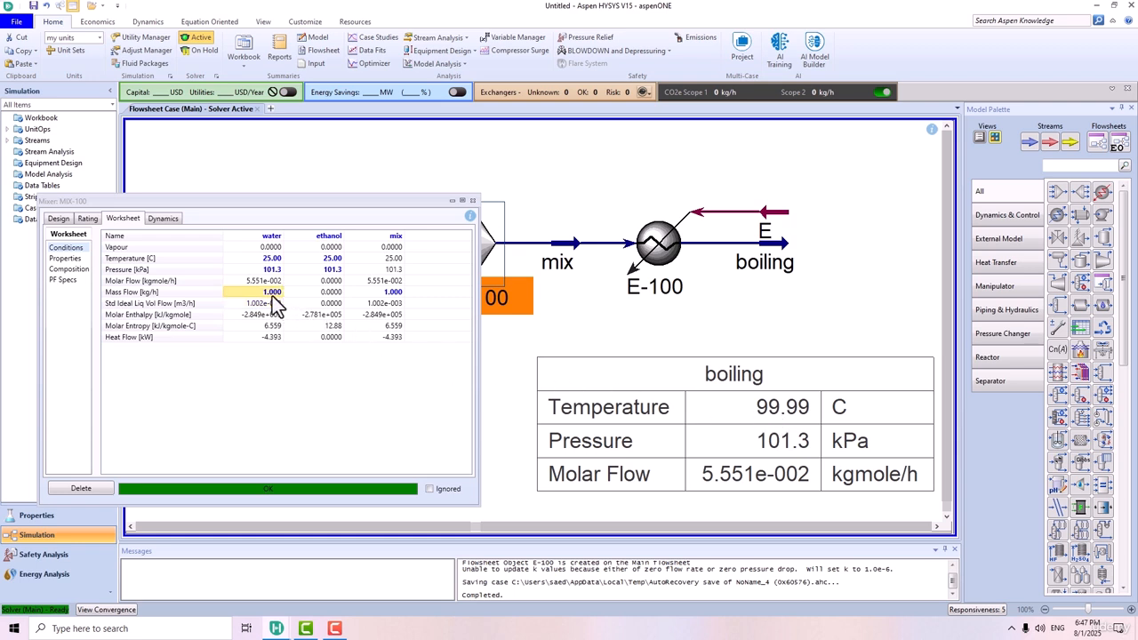
pyautogui.write('0.5')
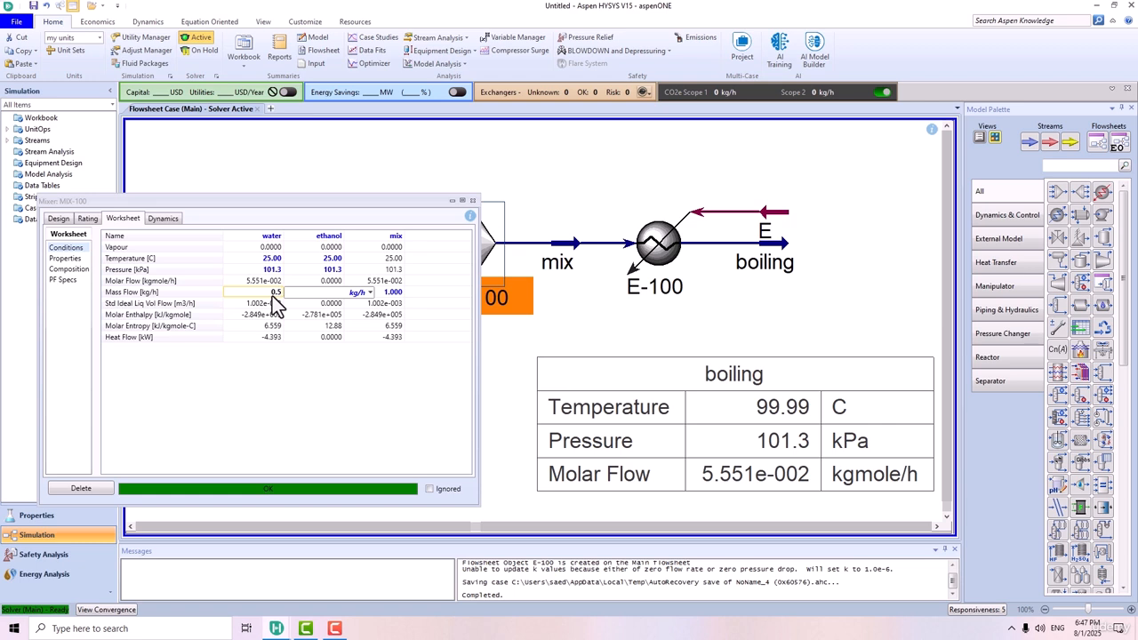
pyautogui.press('Return')
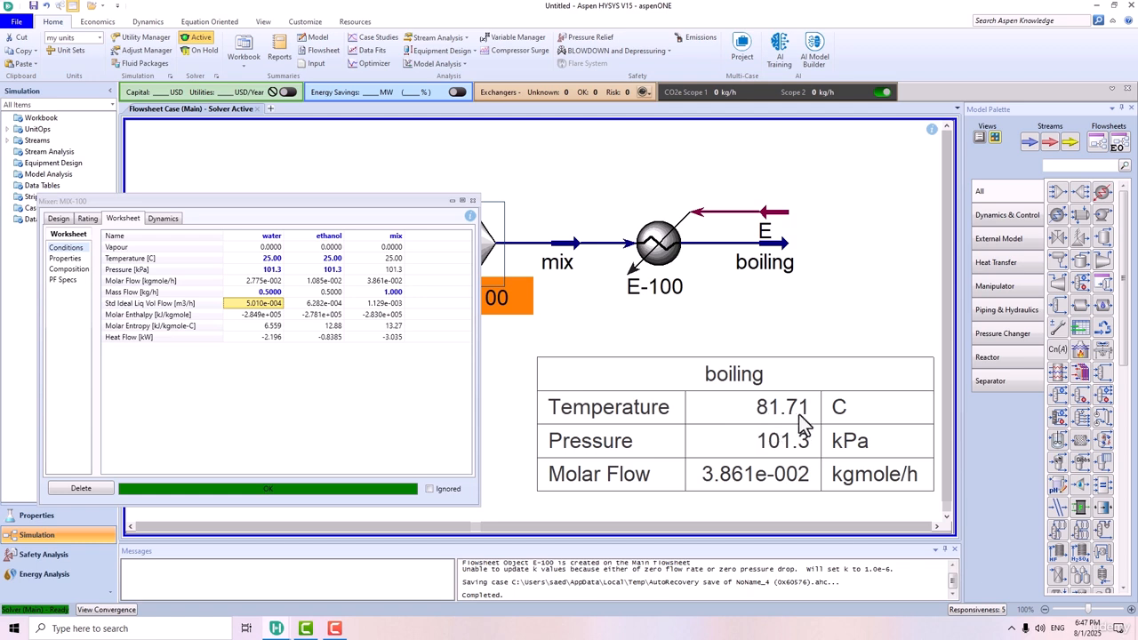
pyautogui.click(472, 201)
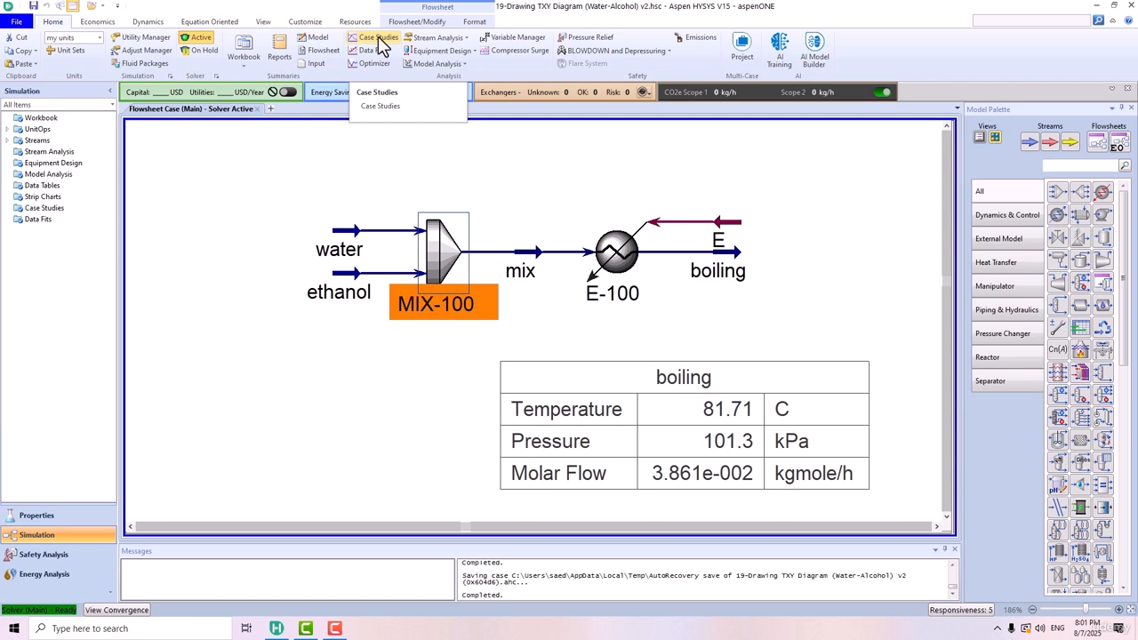
# Add a new case study to the simulation.
pyautogui.click(379, 38)
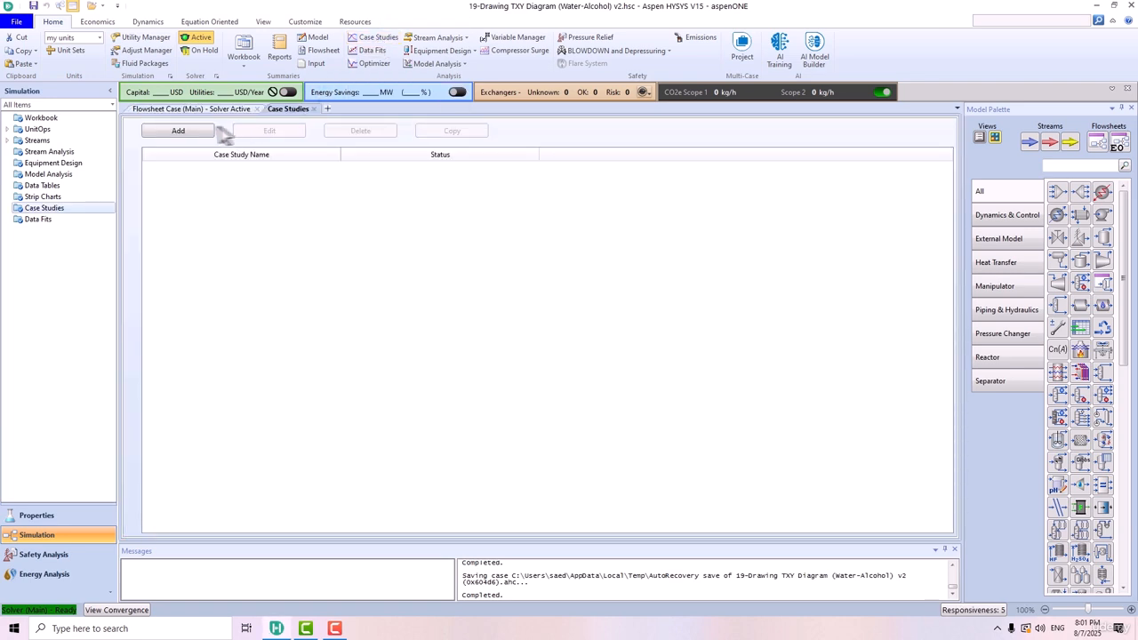
pyautogui.click(197, 138)
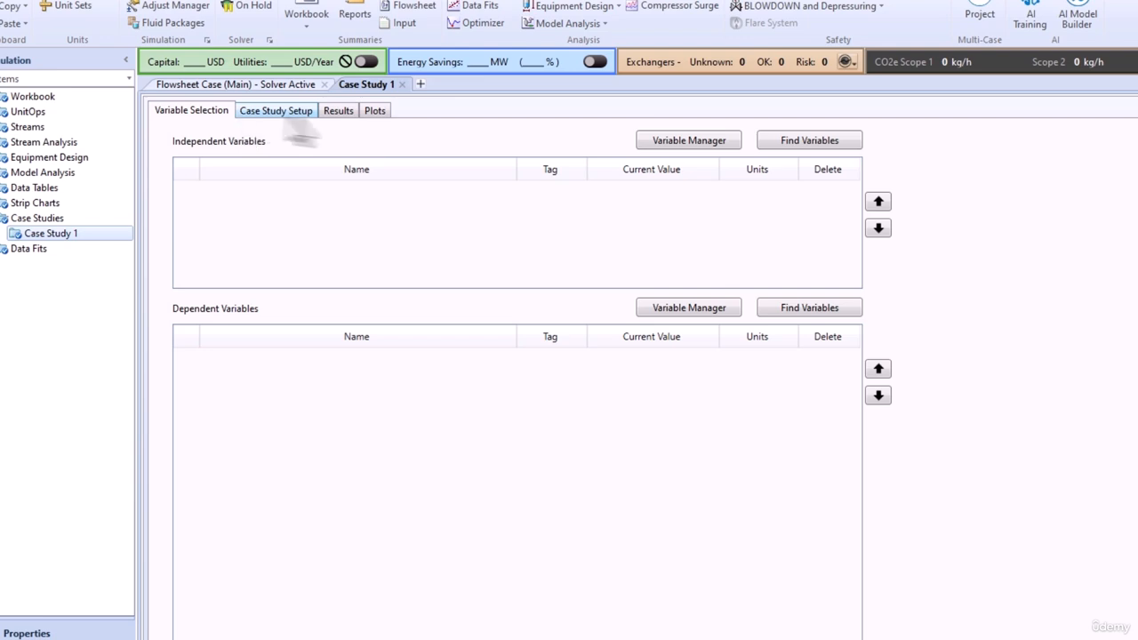
# Add the water stream's Mass Flow as the independent variable of the case study.
pyautogui.click(793, 145)
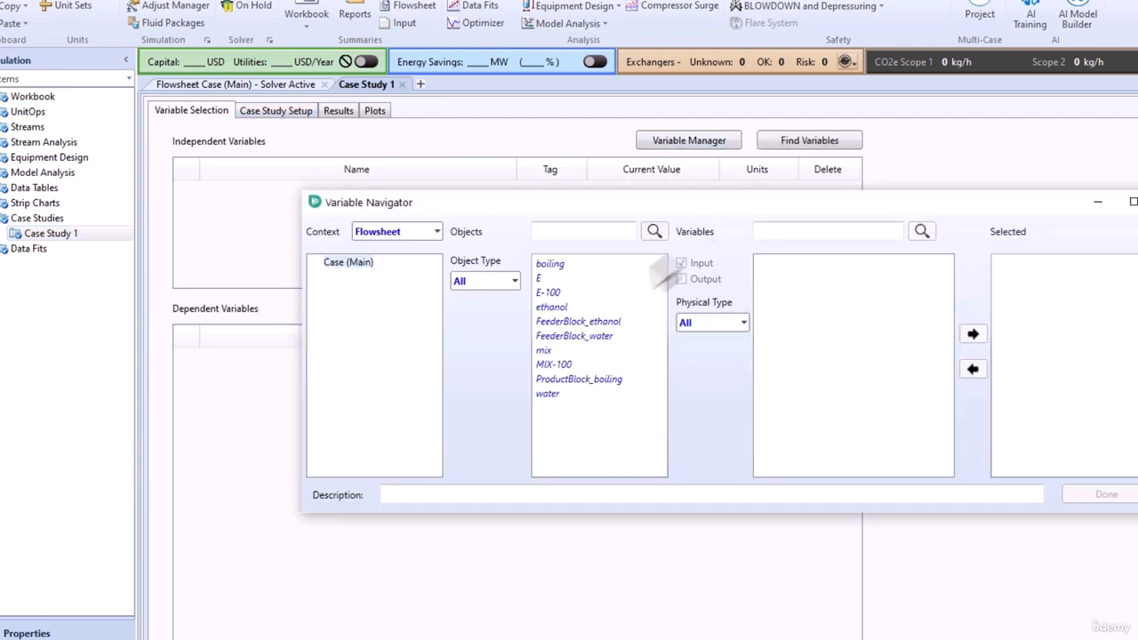
pyautogui.click(548, 394)
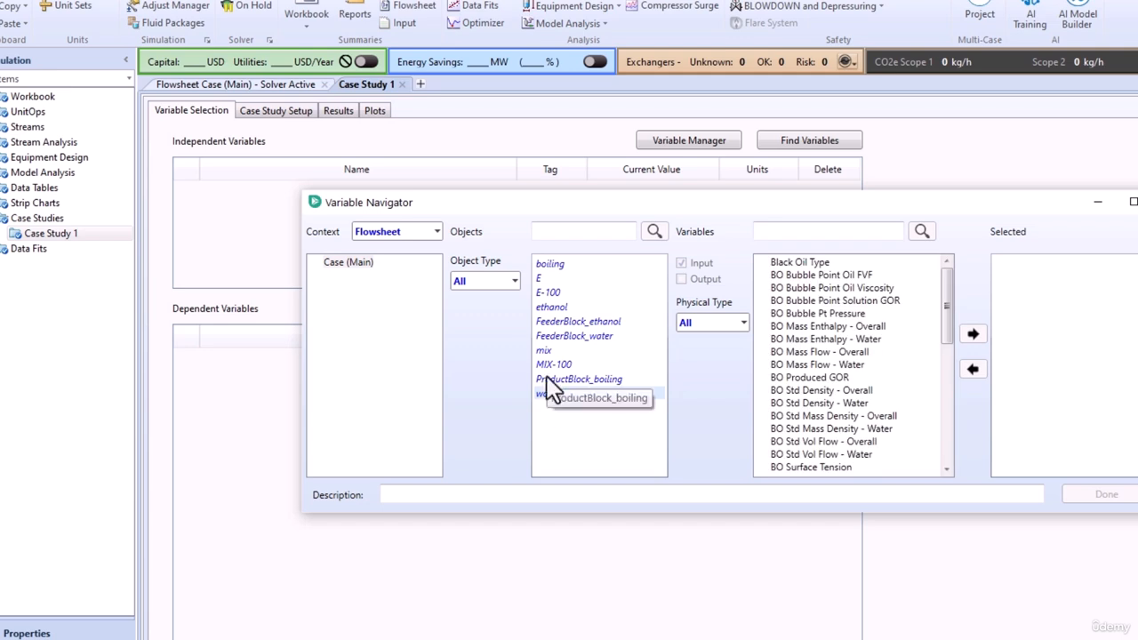
pyautogui.scroll(-5, 821, 364)
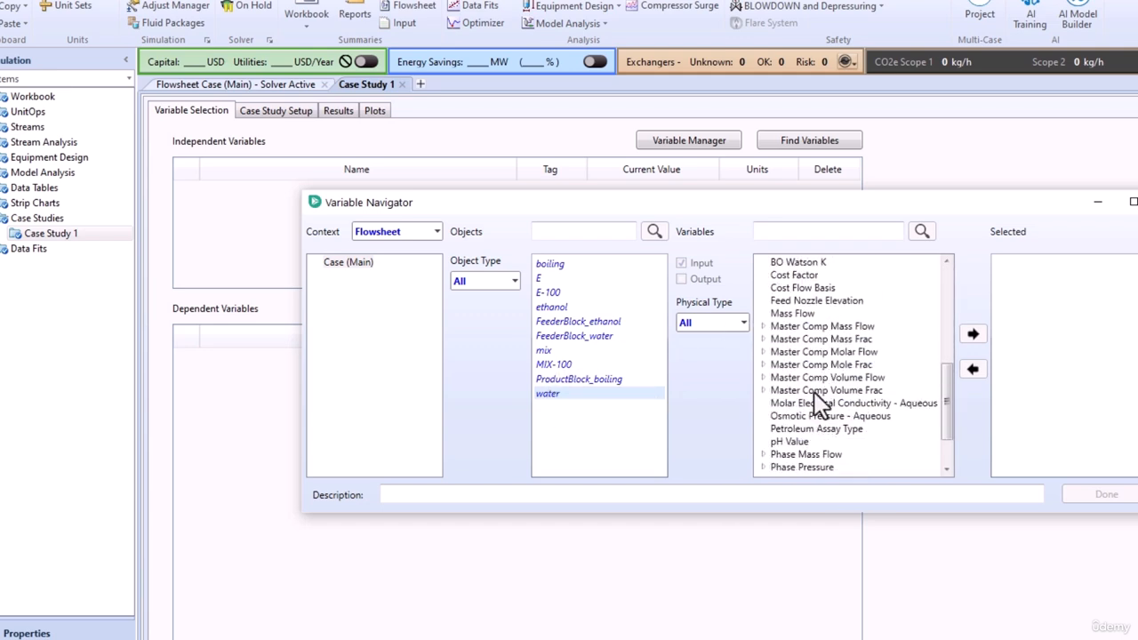
pyautogui.click(791, 313)
pyautogui.click(973, 335)
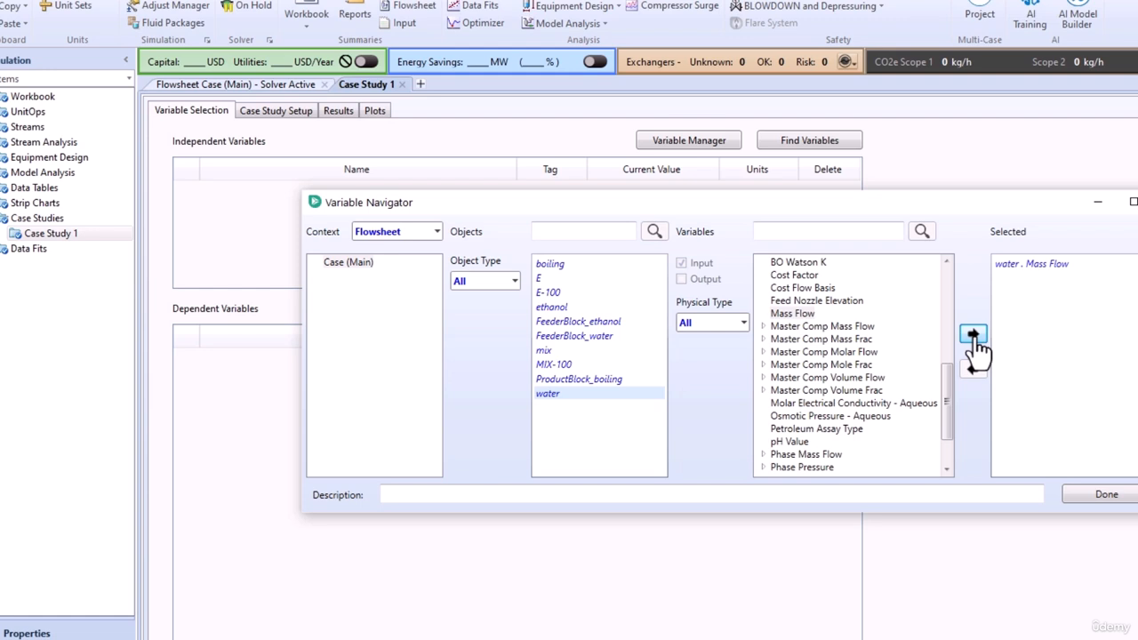
pyautogui.click(1100, 497)
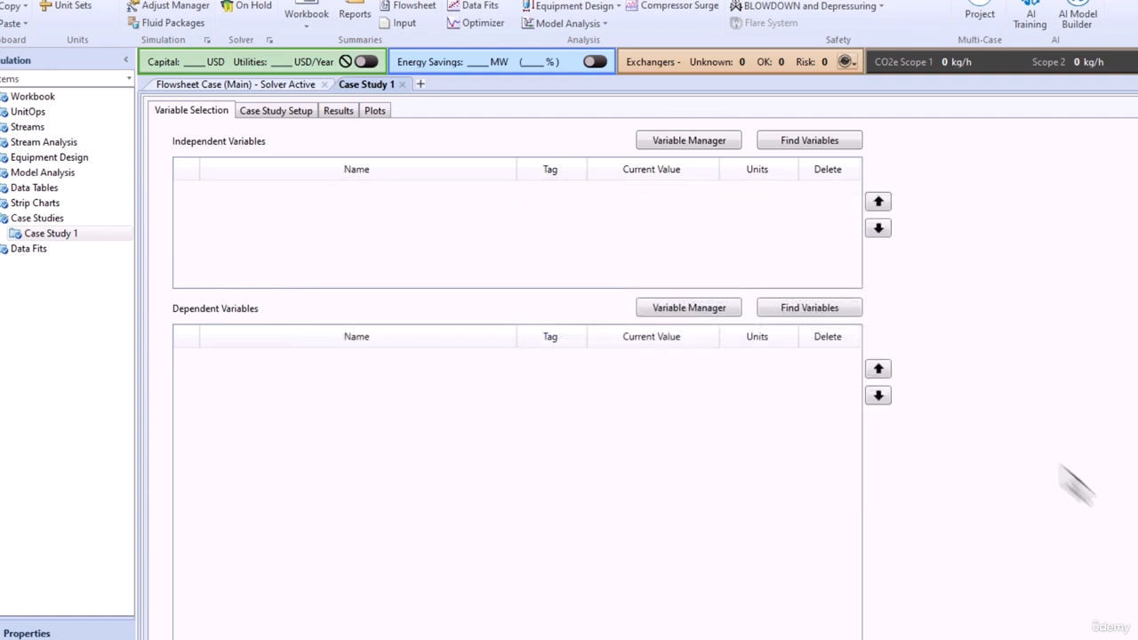
# Add the boiling stream's Temperature as the dependent variable of the case study.
pyautogui.click(809, 312)
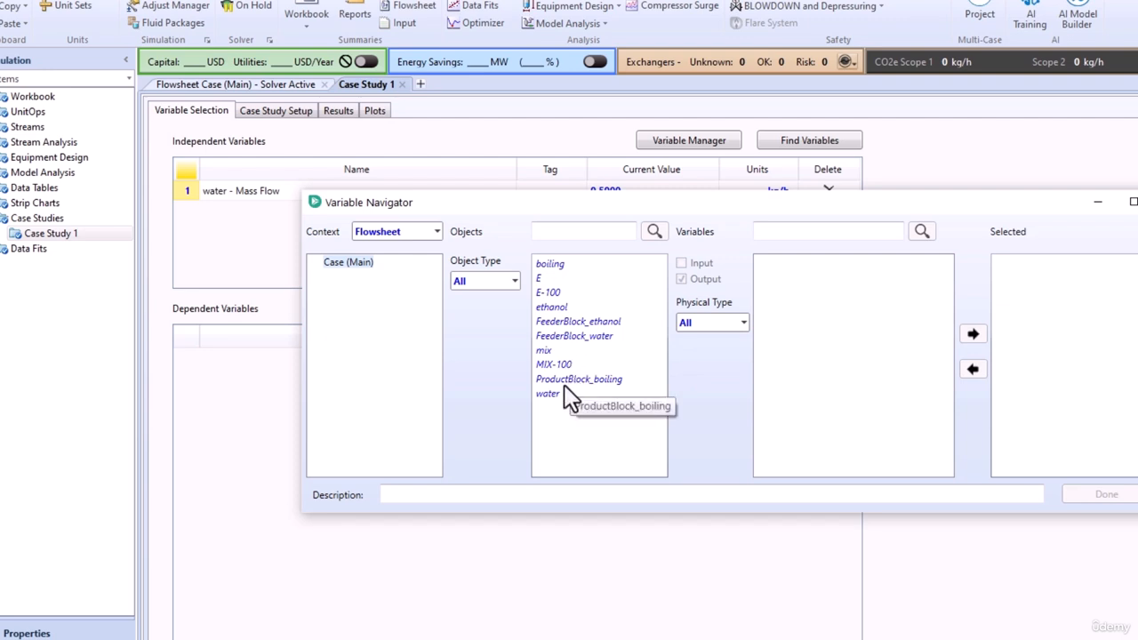
pyautogui.click(566, 265)
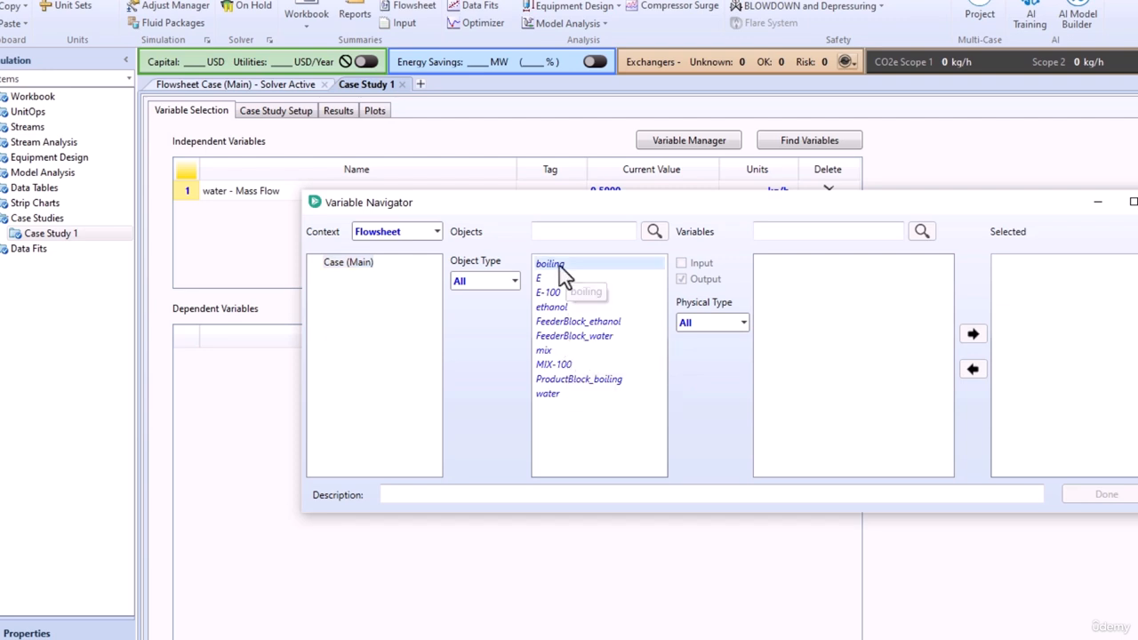
pyautogui.click(804, 351)
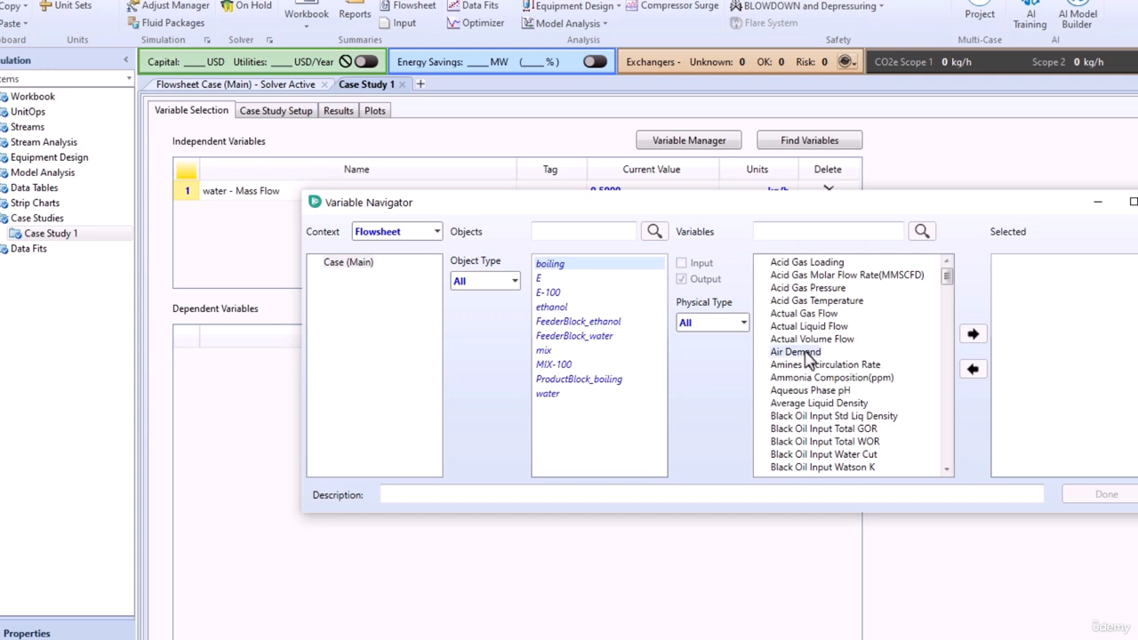
pyautogui.press('t')
pyautogui.click(972, 334)
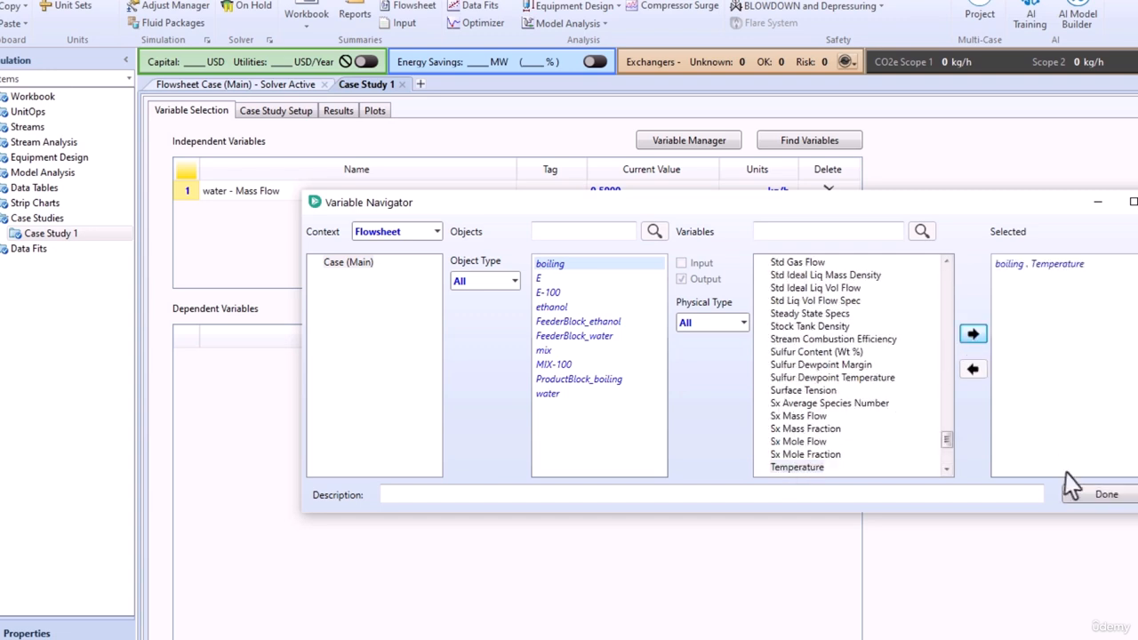
pyautogui.click(1098, 494)
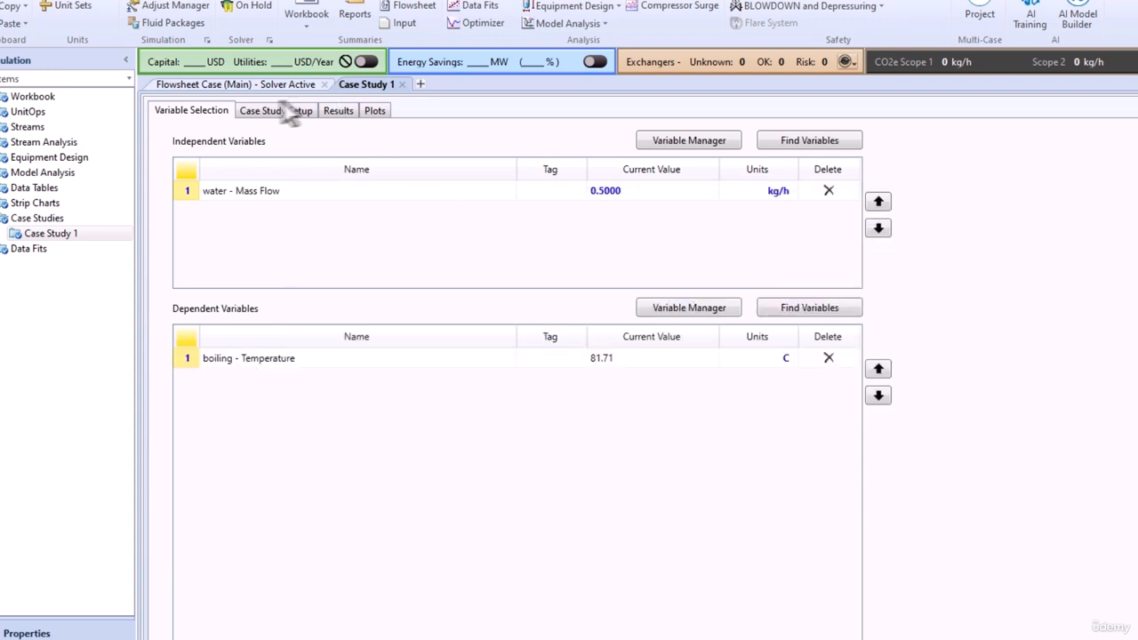
# Set the water mass flow range from 0 to 1 kg/h with a 0.05 kg/h step size and run the case study.
pyautogui.click(256, 111)
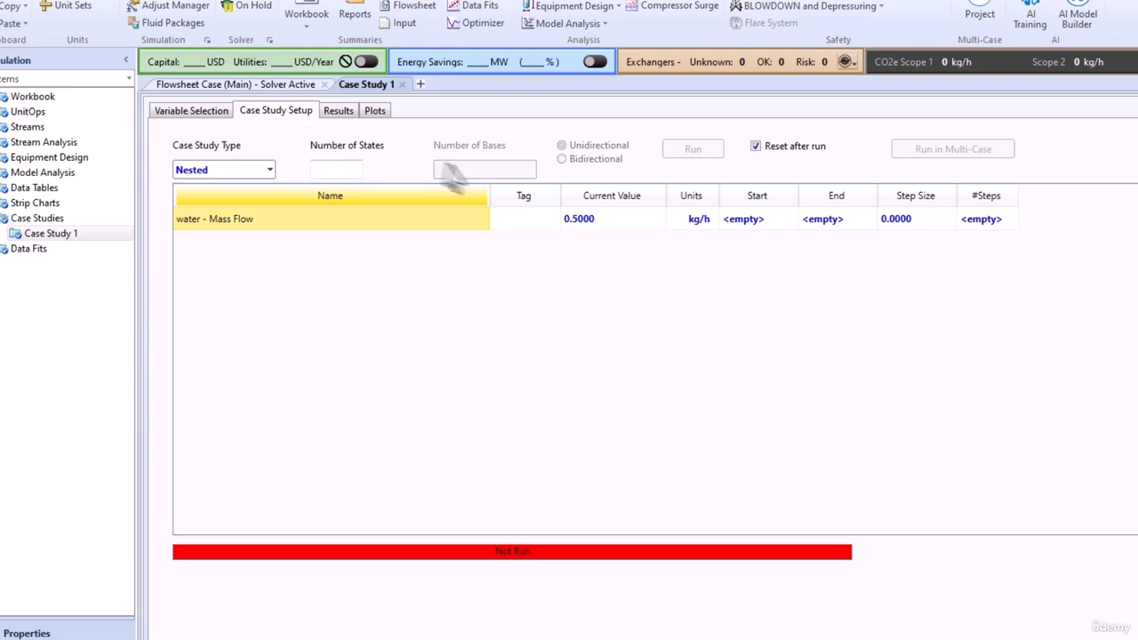
pyautogui.click(739, 225)
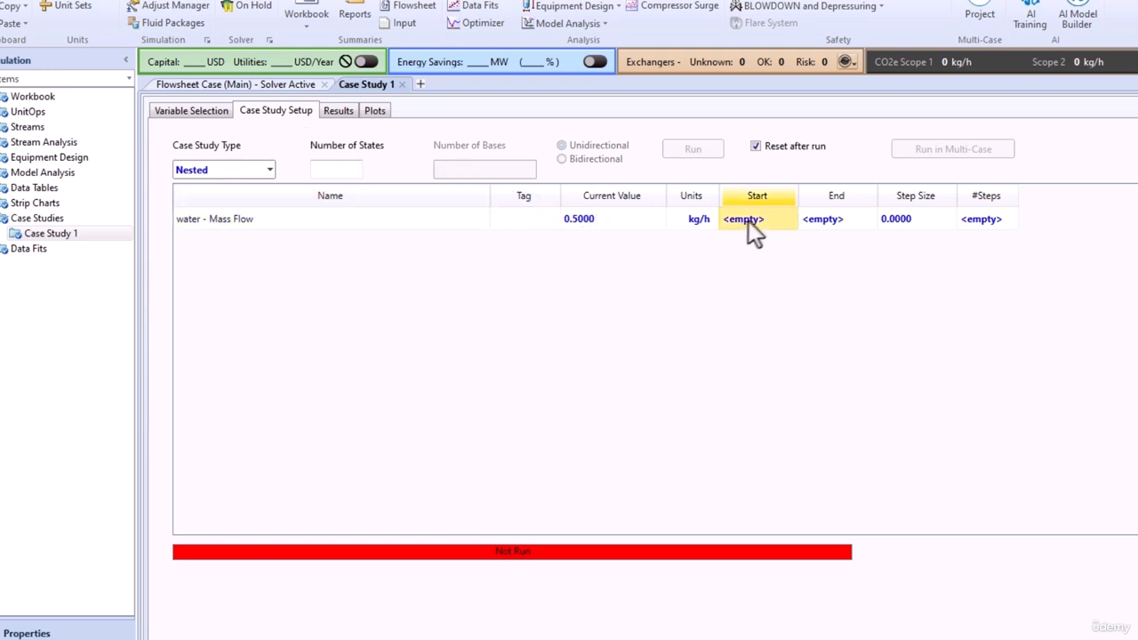
pyautogui.write('0')
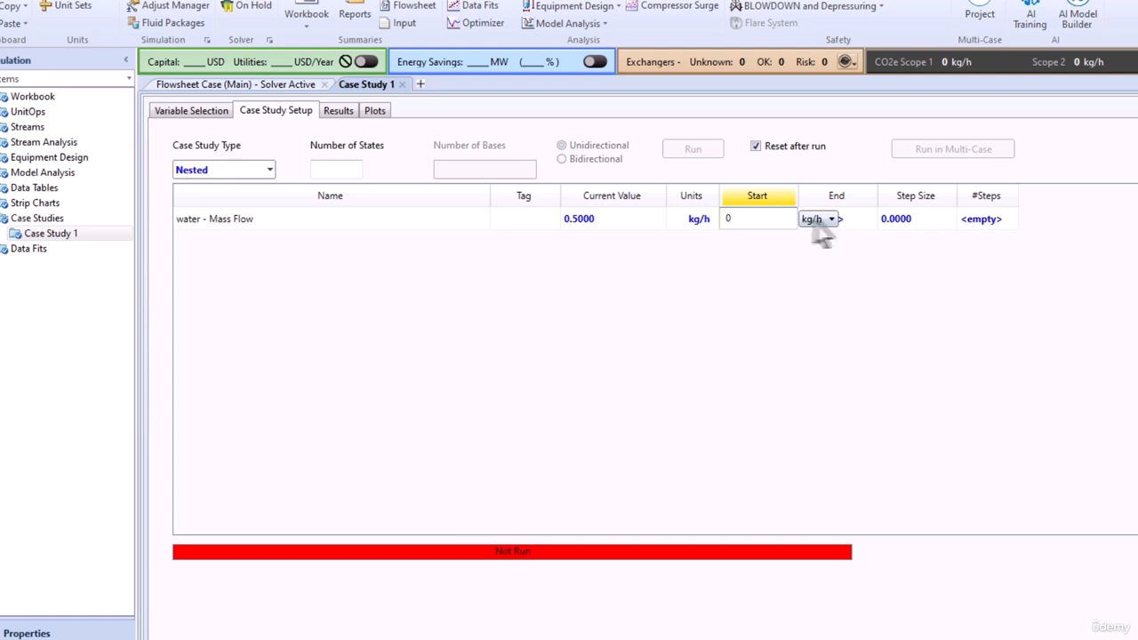
pyautogui.click(852, 221)
pyautogui.write('1')
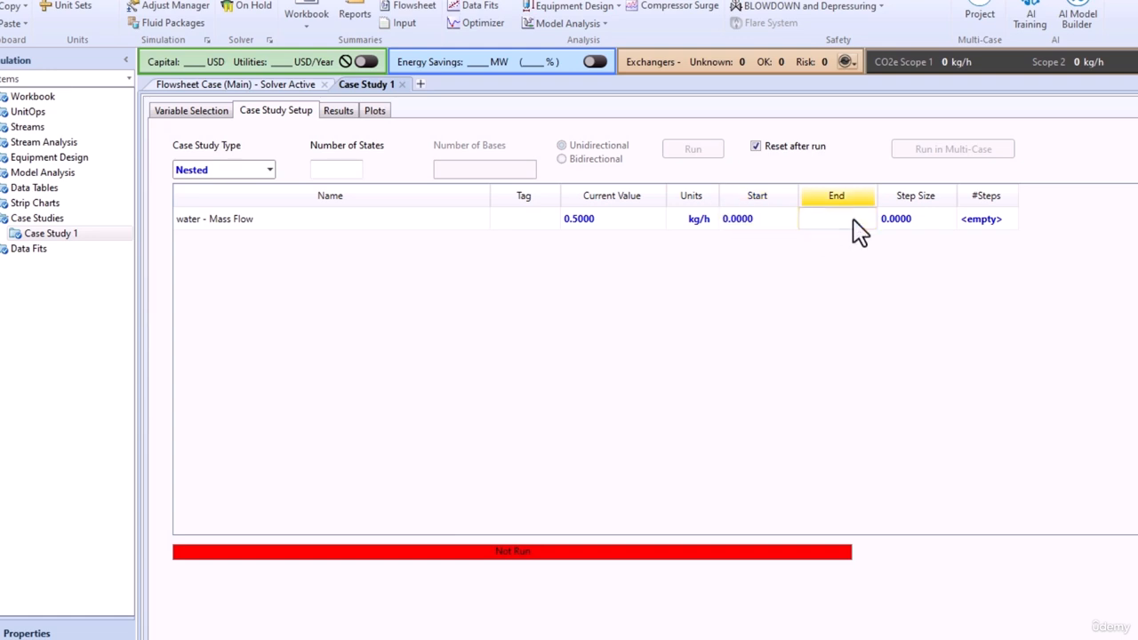
pyautogui.press('Return')
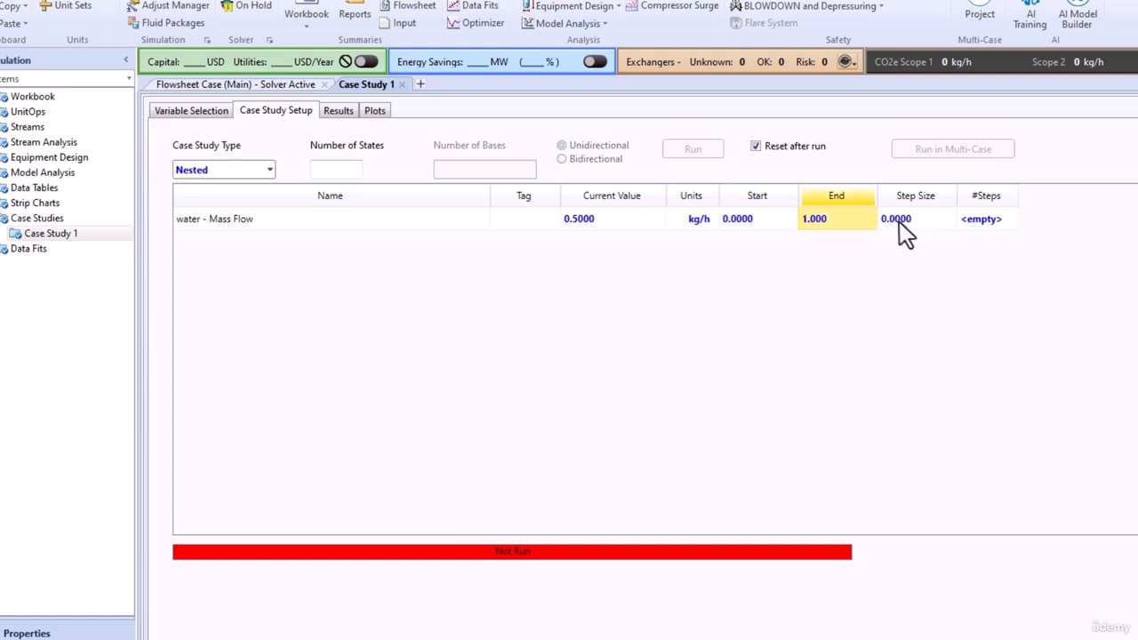
pyautogui.click(899, 220)
pyautogui.write('0.0')
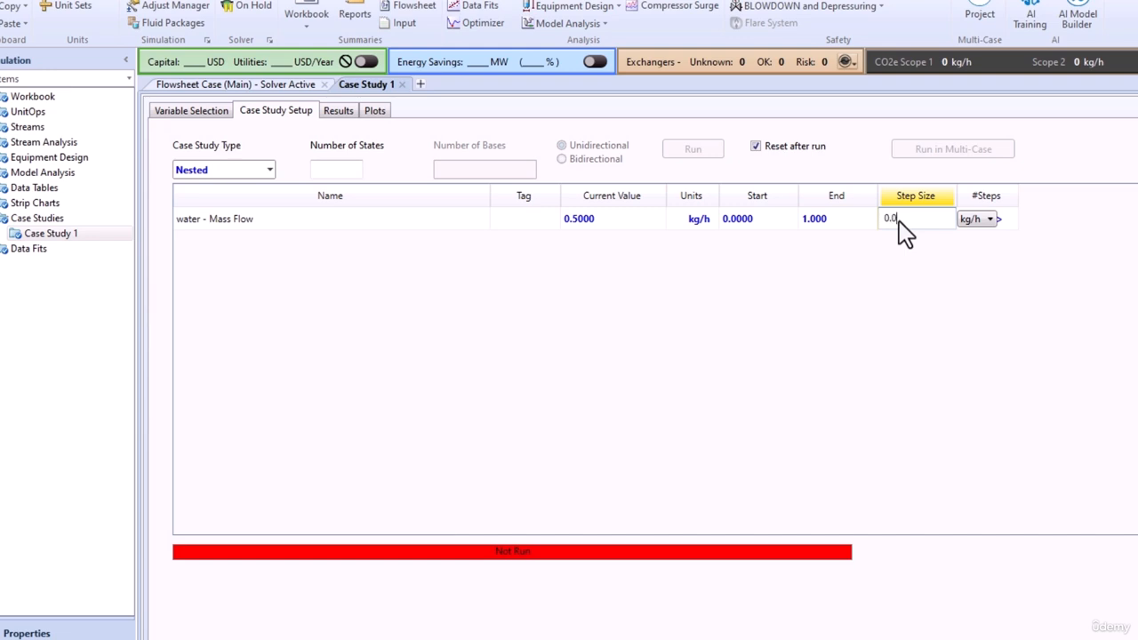
pyautogui.write('5')
pyautogui.press('Return')
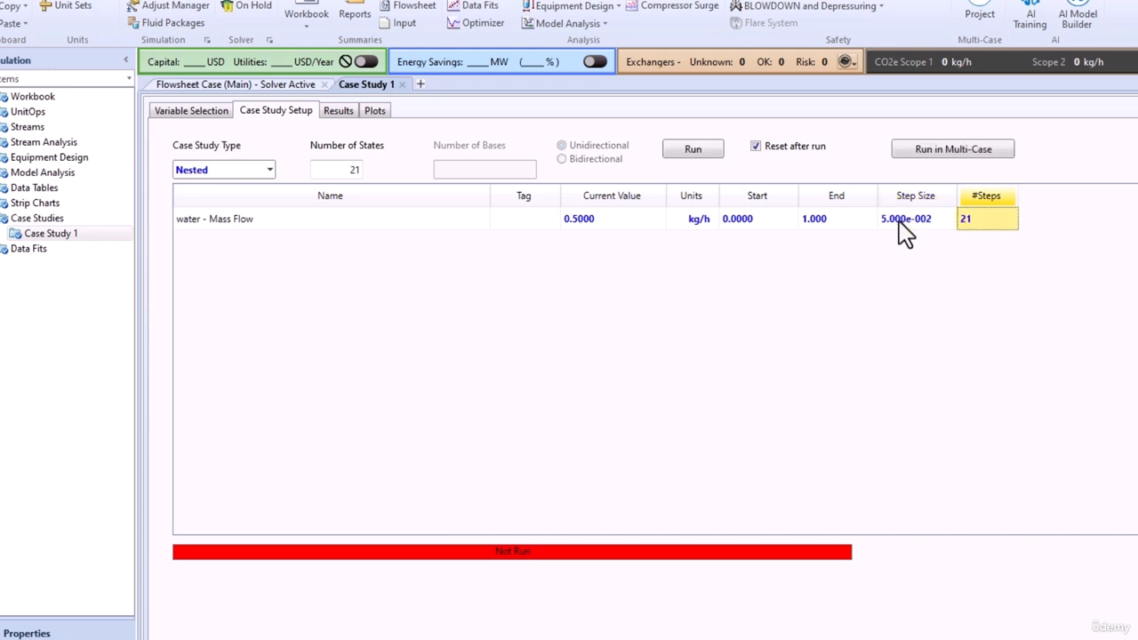
pyautogui.click(693, 161)
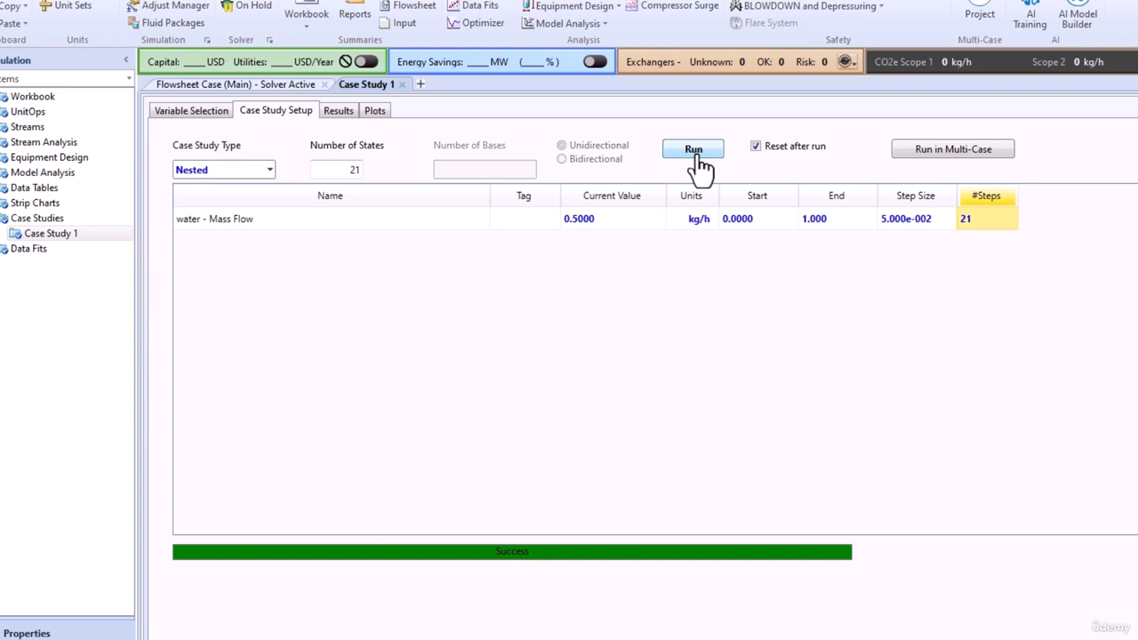
# Review the case study results table of boiling temperature for each water mass flow.
pyautogui.click(332, 112)
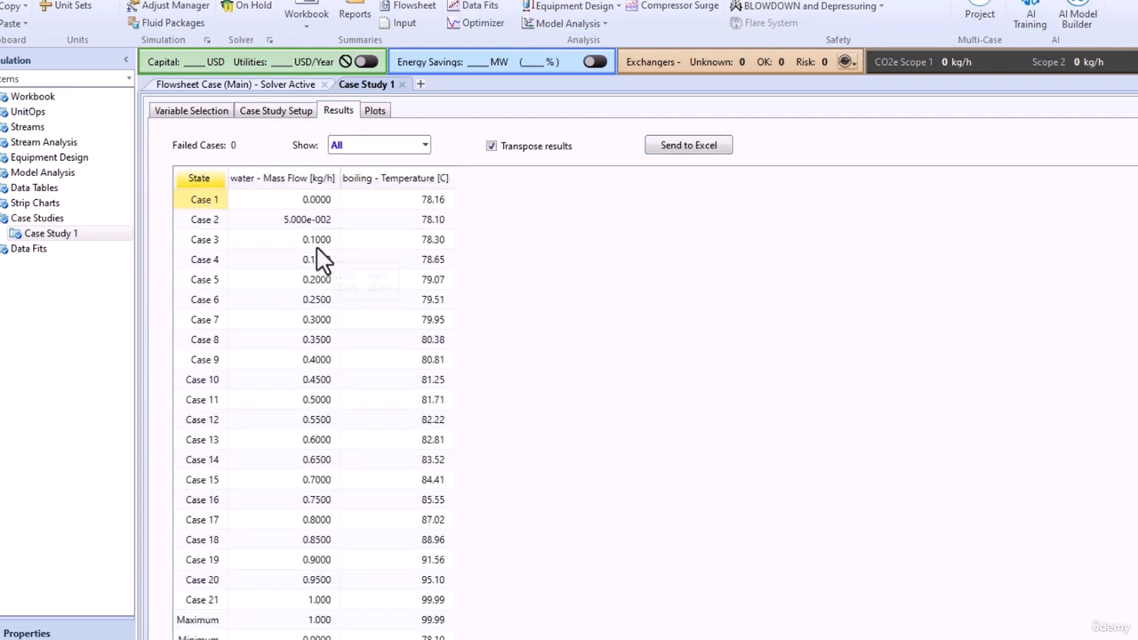
pyautogui.moveTo(311, 242); pyautogui.dragTo(383, 419)
pyautogui.rightClick(385, 361)
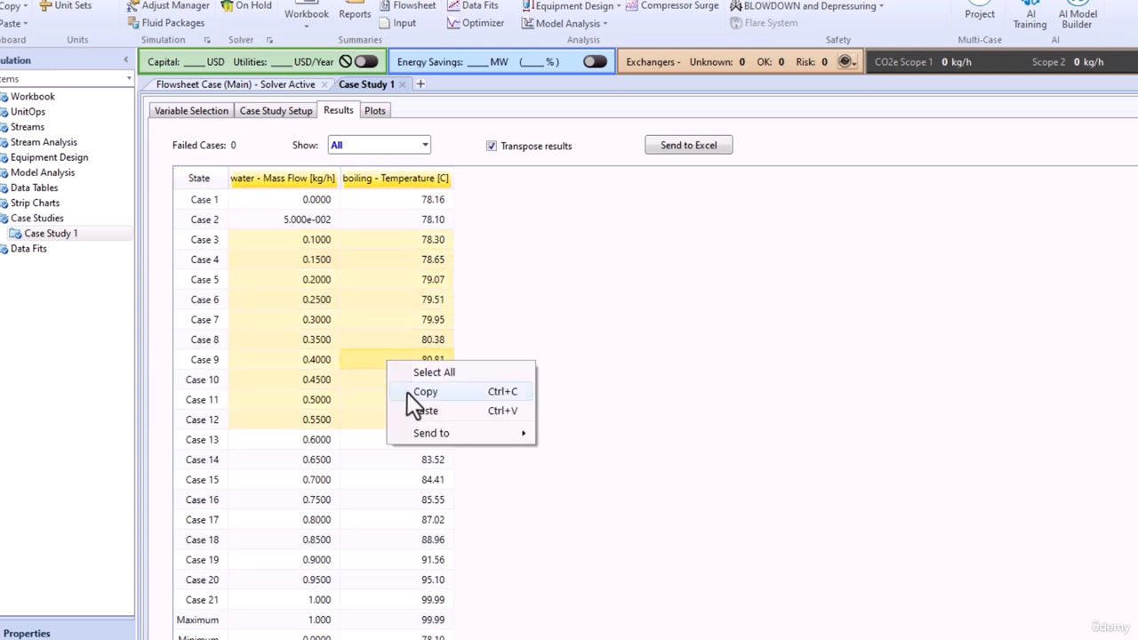
pyautogui.click(382, 301)
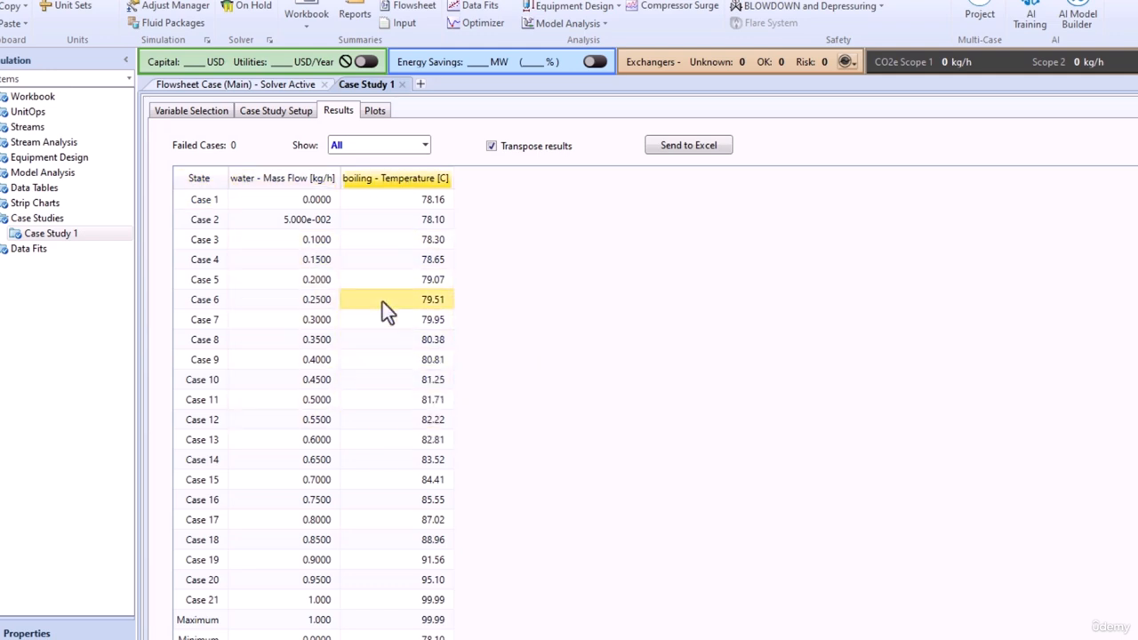
# Examine the end points of the boiling temperature versus water mass flow plot and close the case study.
pyautogui.click(375, 112)
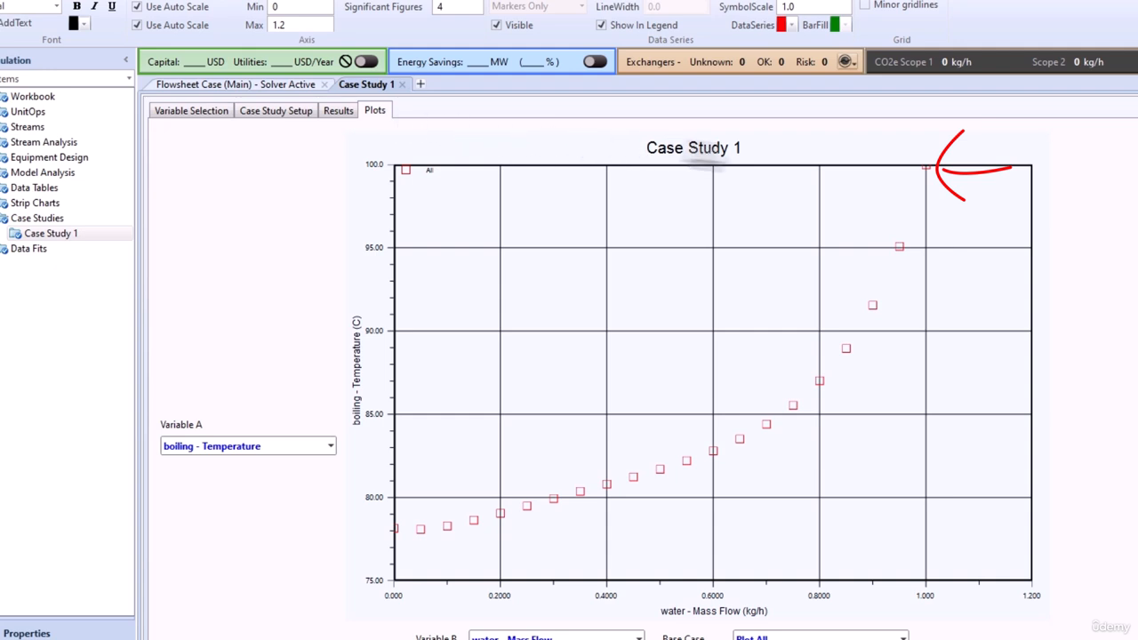
pyautogui.moveTo(924, 165)
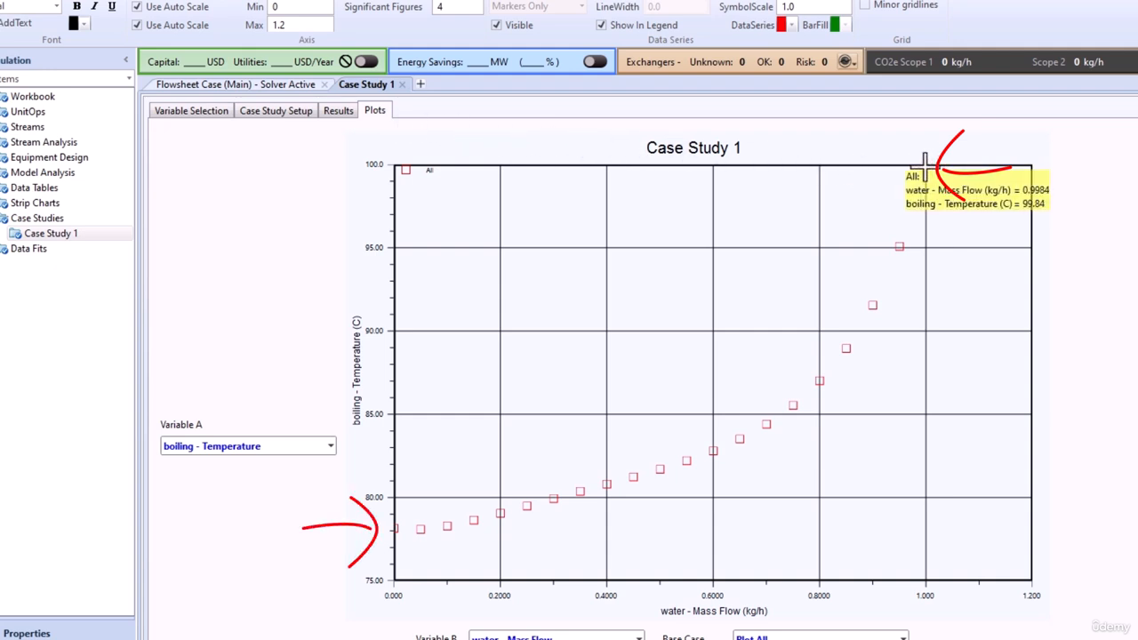
pyautogui.moveTo(395, 529)
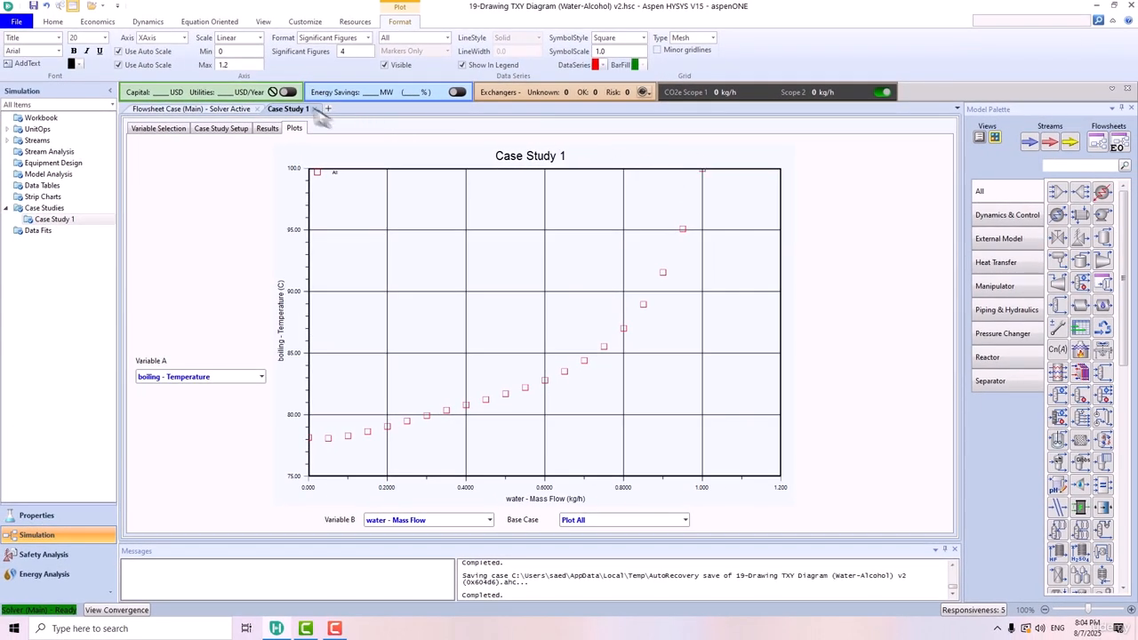
pyautogui.click(311, 109)
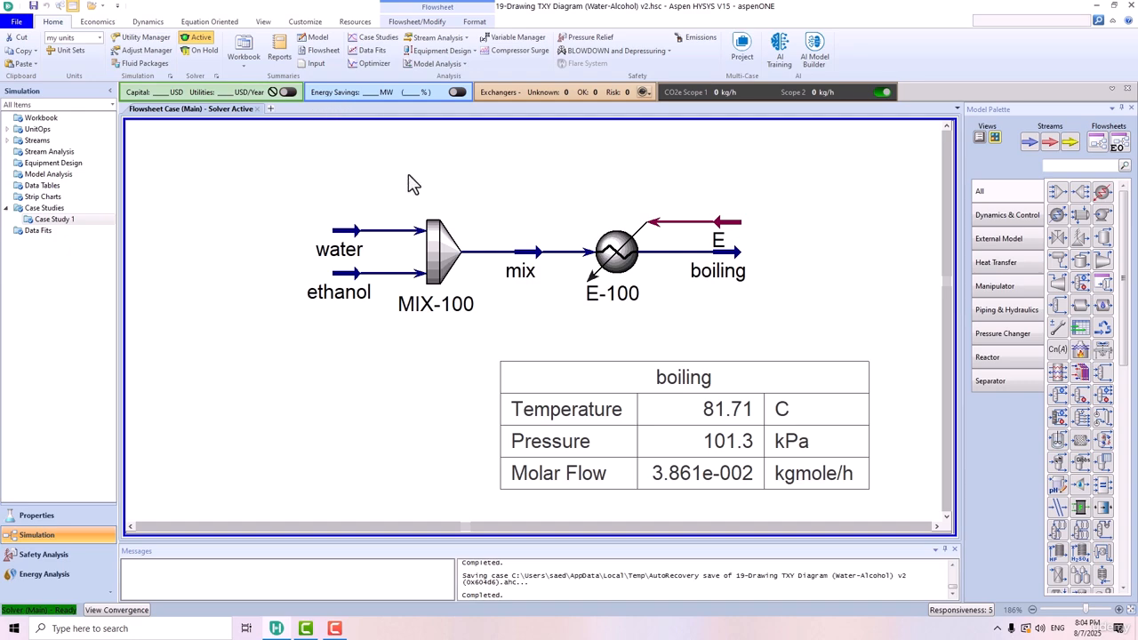
# Clear the specified mass flows of the water and mix streams in the MIX-100 mixer's conditions.
pyautogui.doubleClick(444, 255)
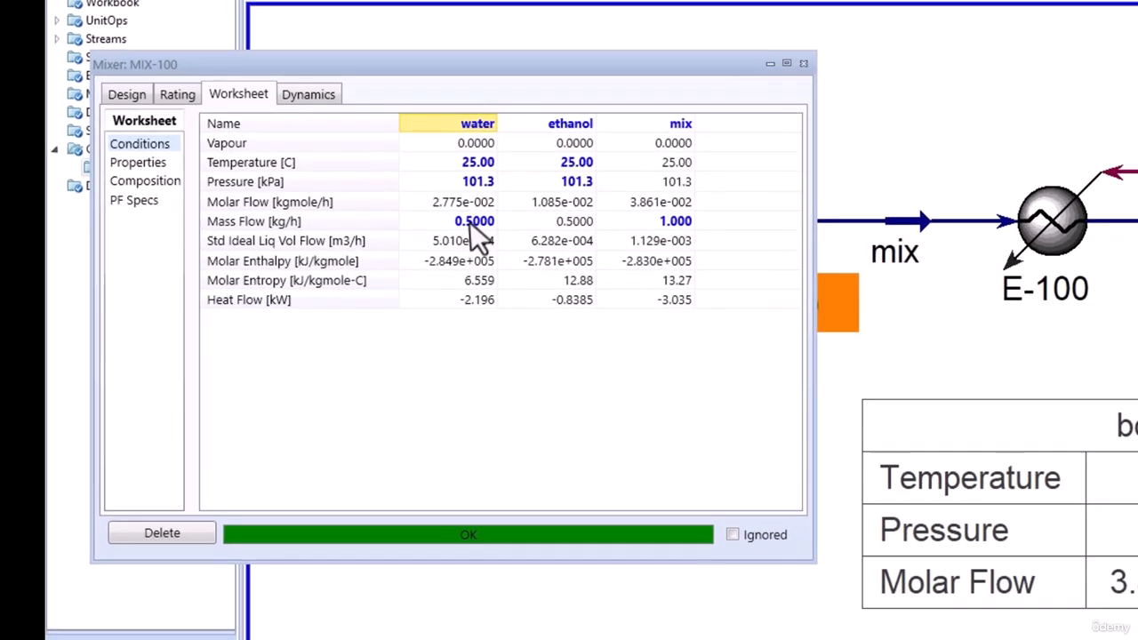
pyautogui.click(480, 222)
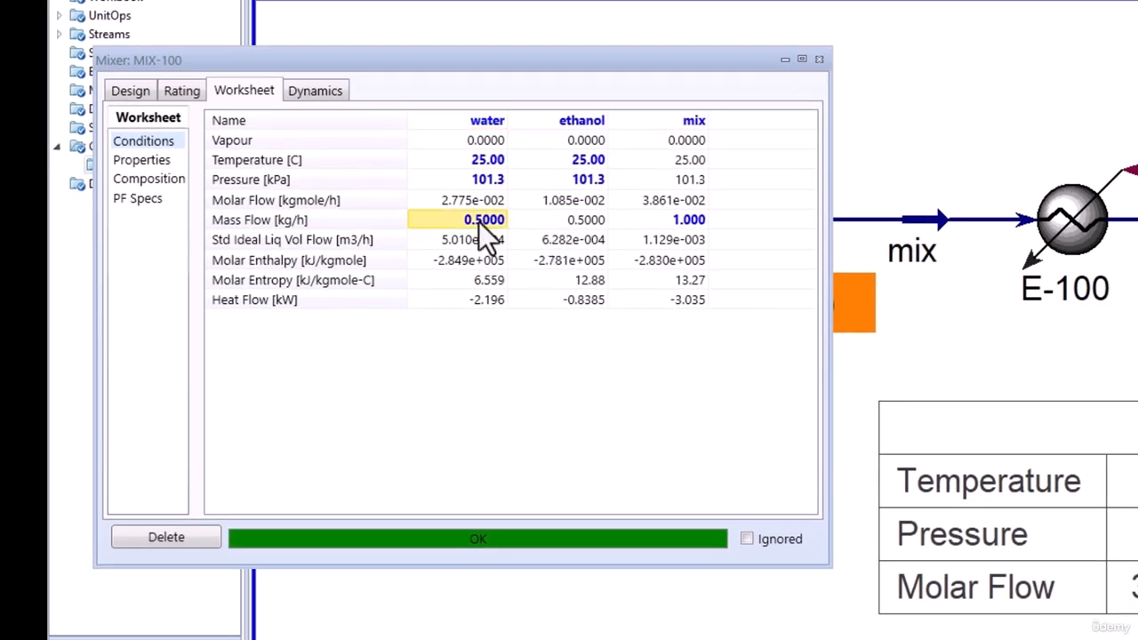
pyautogui.press('BackSpace')
pyautogui.press('Return')
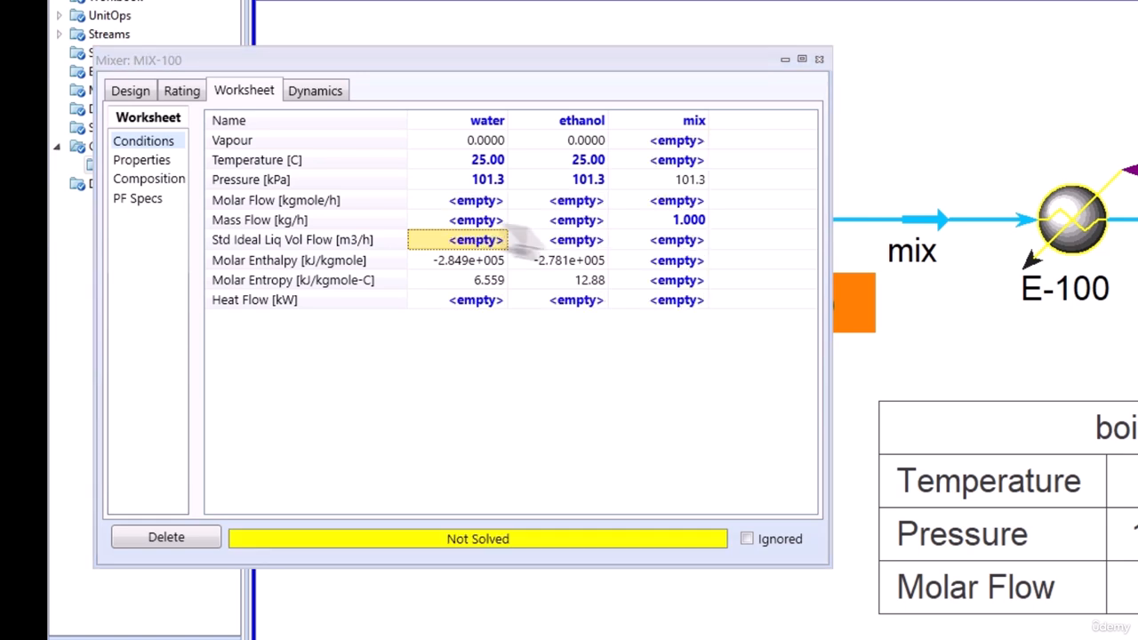
pyautogui.click(686, 222)
pyautogui.press('BackSpace')
pyautogui.press('Return')
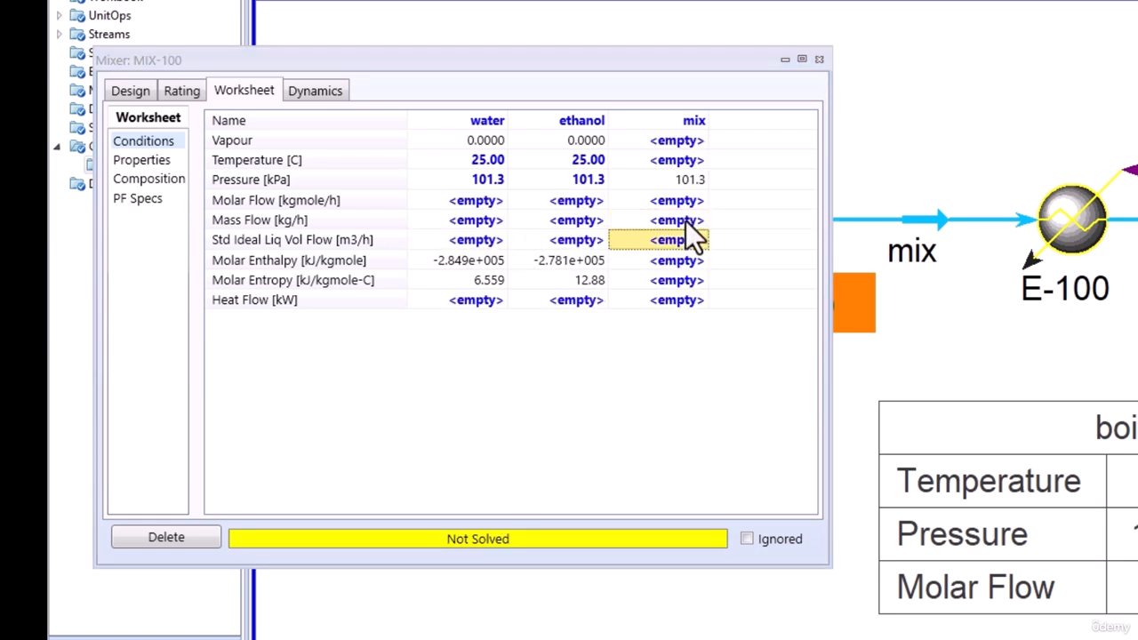
# Specify molar flows of 0.5 kgmole/h for water and 1 kgmole/h for mix, and close the mixer's properties.
pyautogui.click(471, 203)
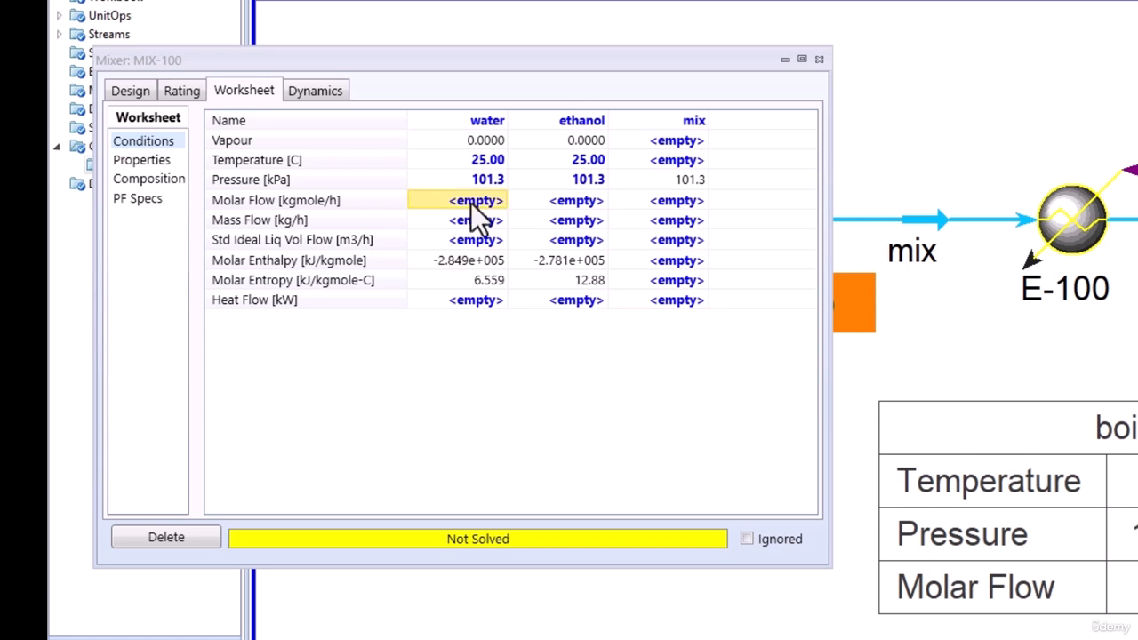
pyautogui.write('0.5')
pyautogui.press('Return')
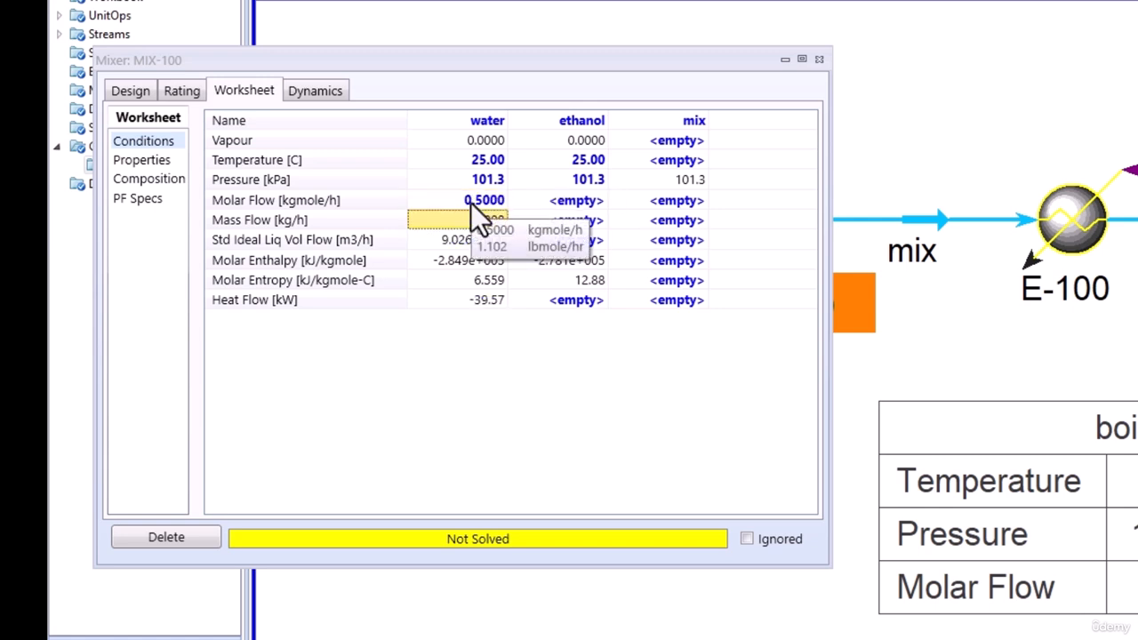
pyautogui.click(680, 204)
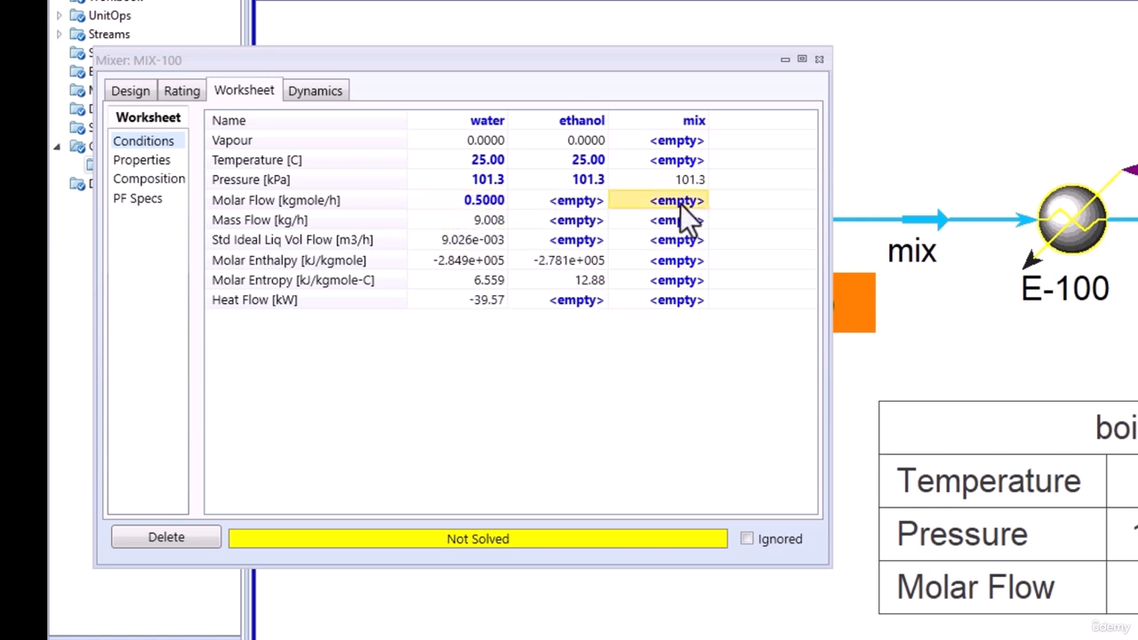
pyautogui.write('1')
pyautogui.press('Return')
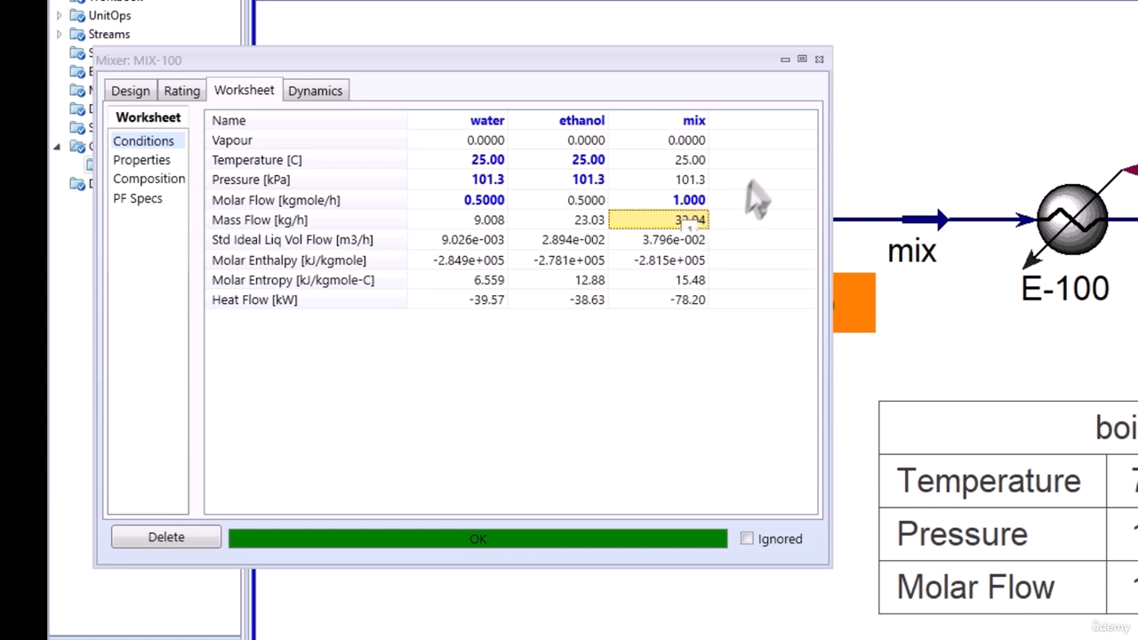
pyautogui.click(817, 61)
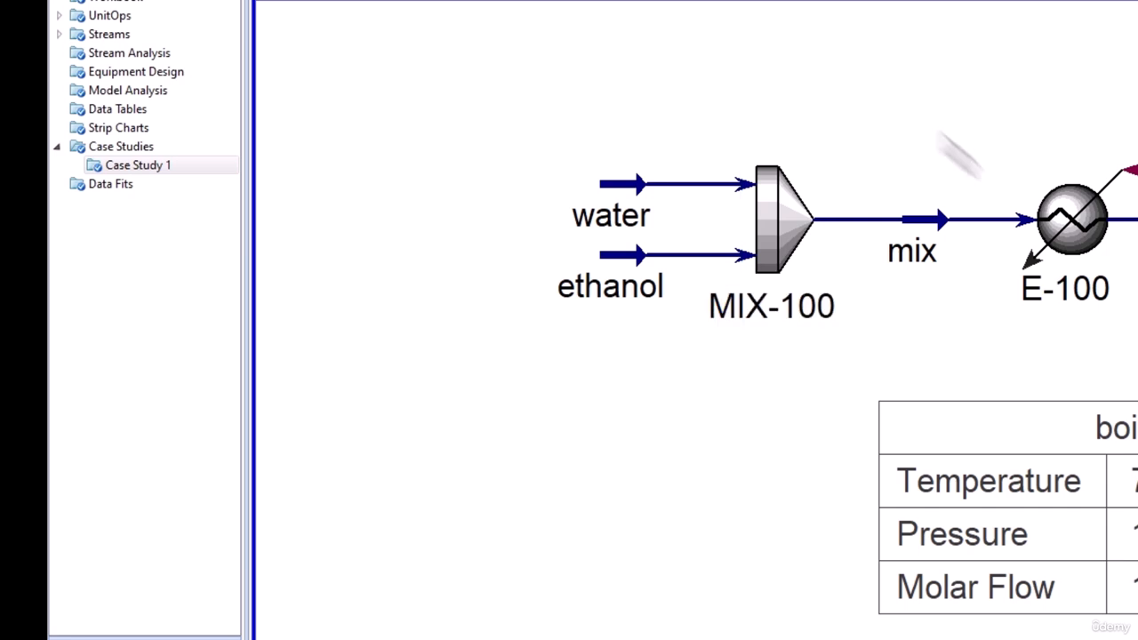
# Set the boiling stream's vapour fraction to 1 in heater E-100's conditions for the dew point.
pyautogui.doubleClick(1062, 227)
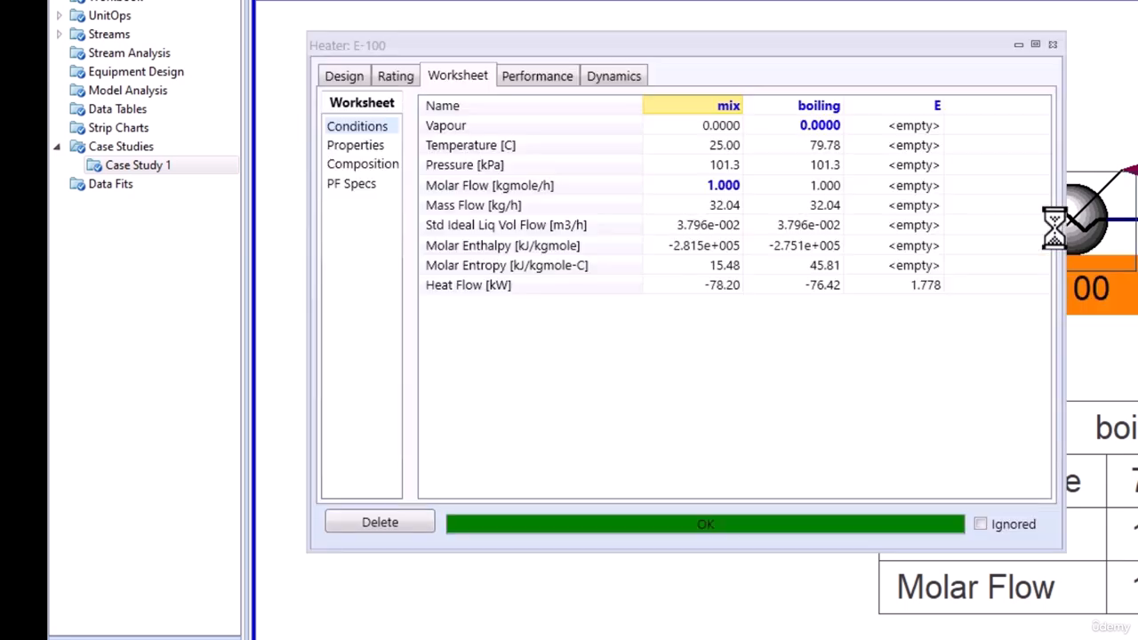
pyautogui.click(827, 127)
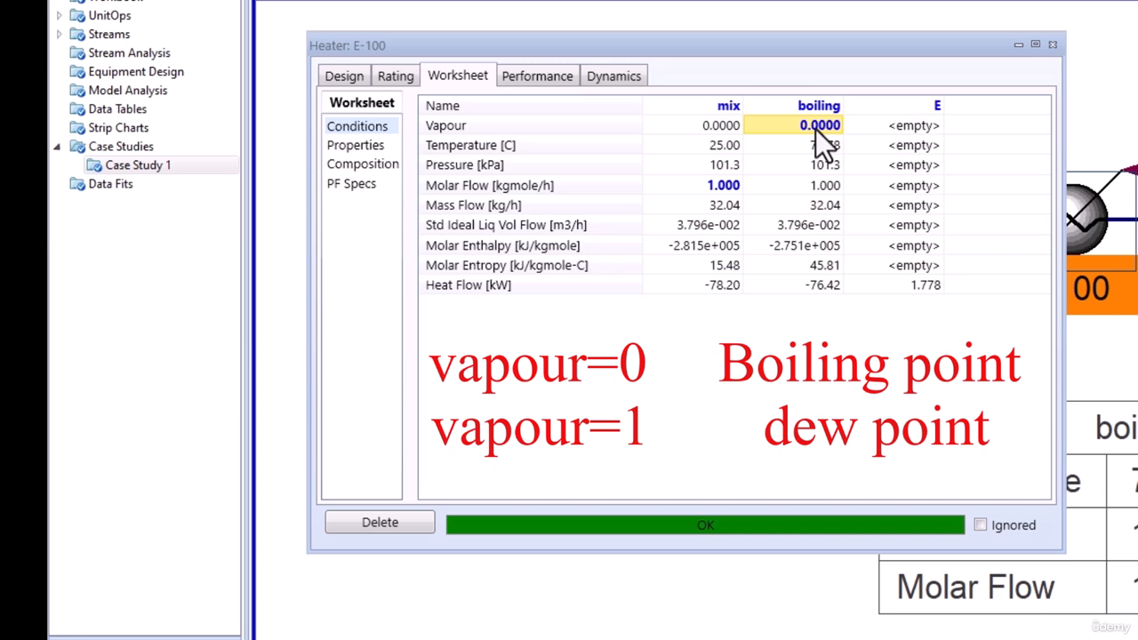
pyautogui.write('1')
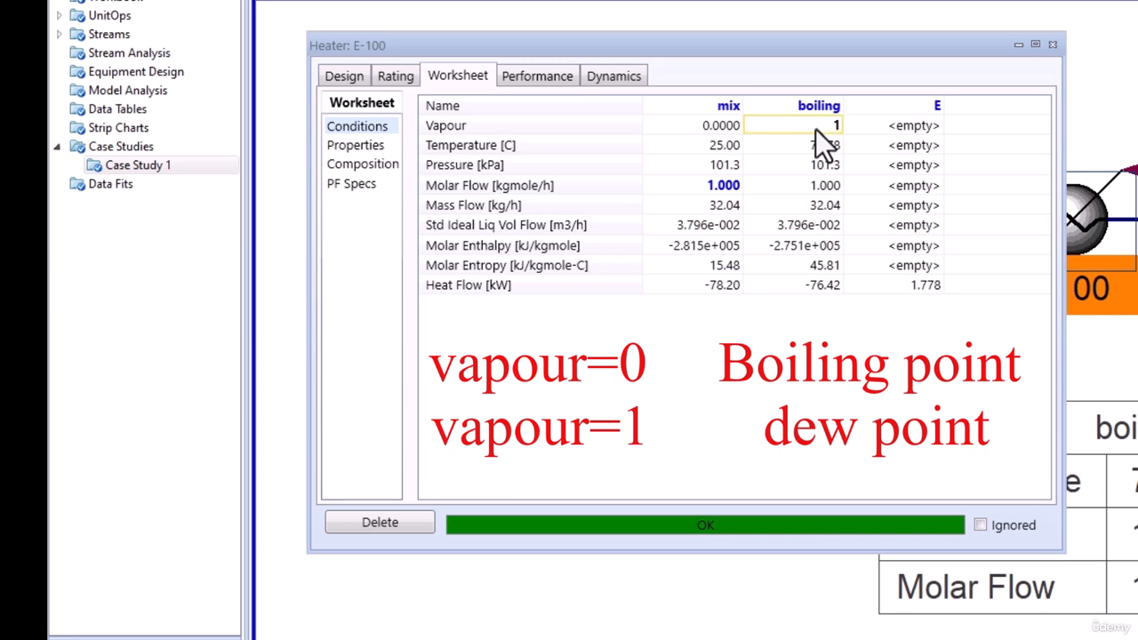
pyautogui.press('Return')
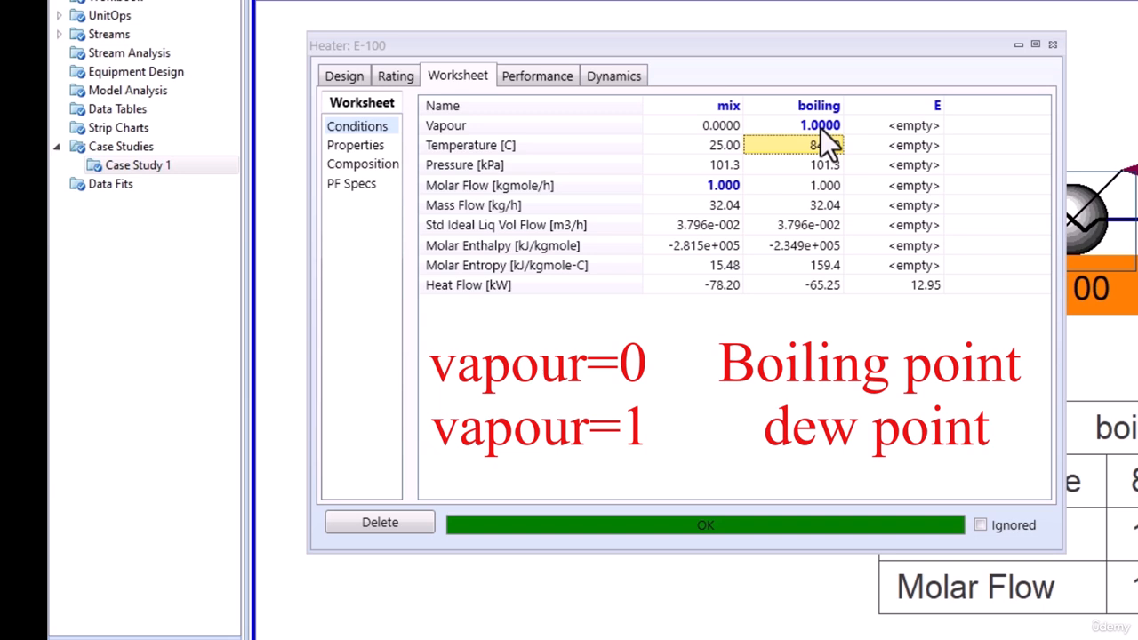
pyautogui.click(821, 126)
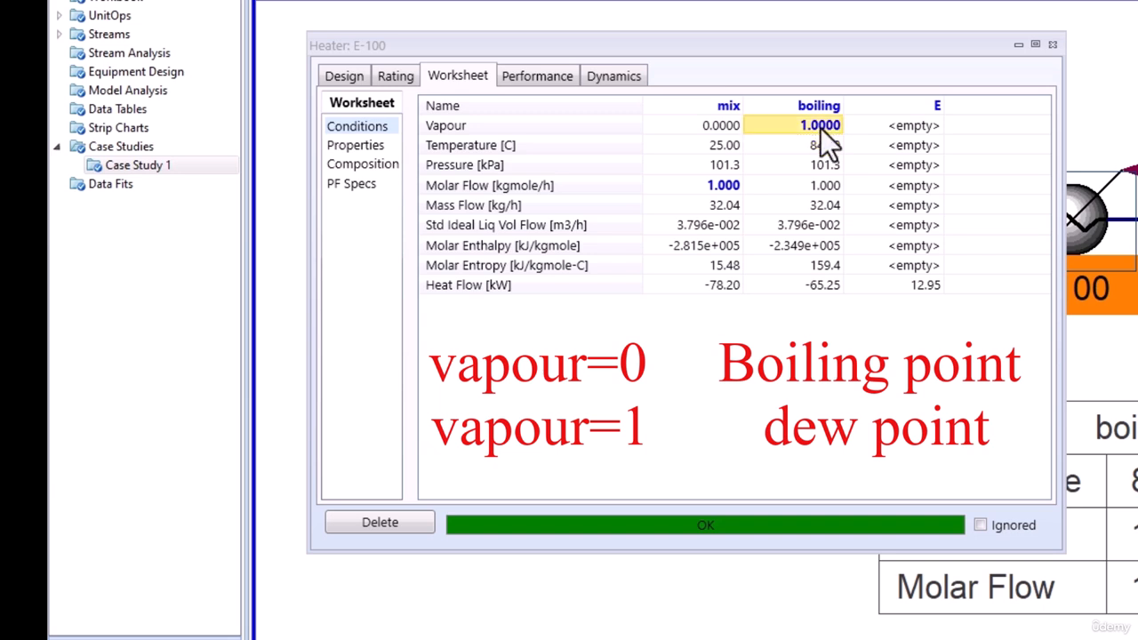